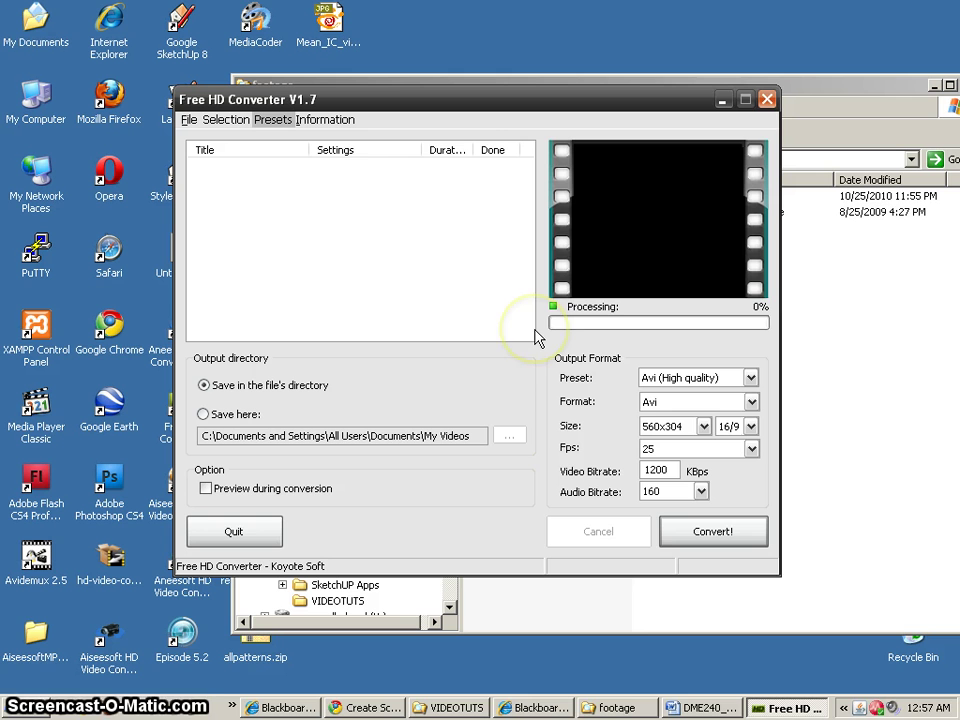
Step: Add CARS_HDV60i.MTS from the footage folder to the converter's file list
click(885, 349)
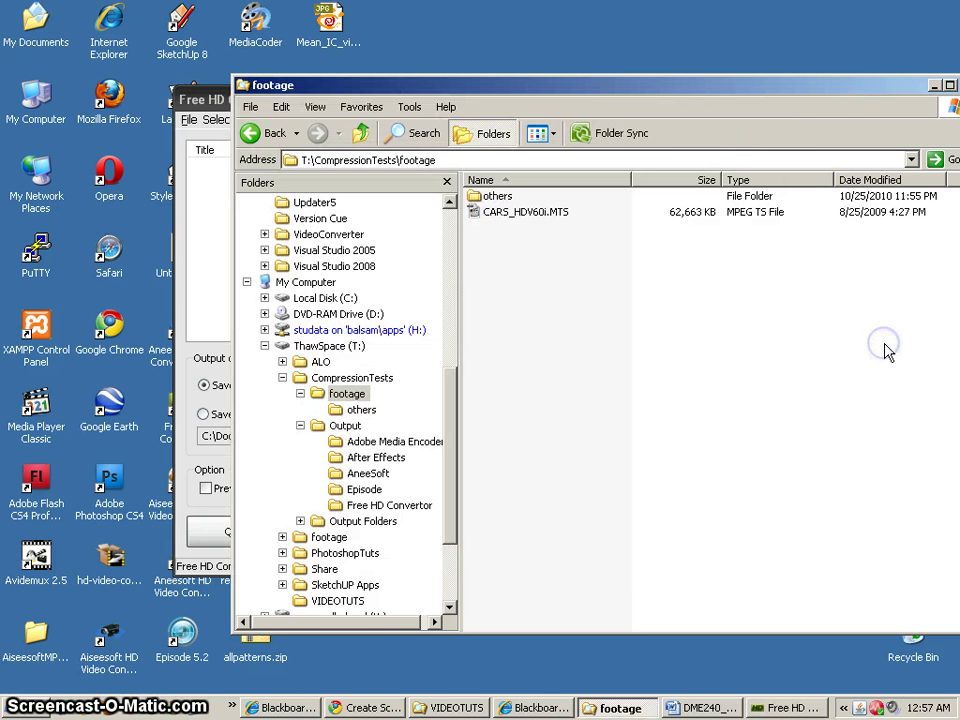
drag(643, 90, 744, 58)
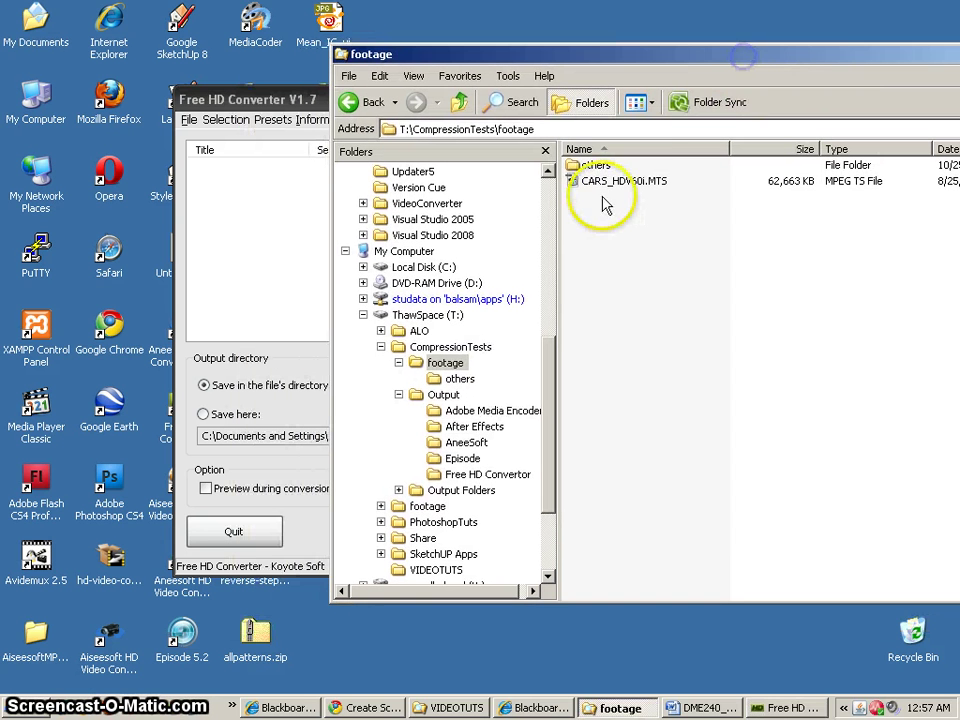
drag(606, 187, 246, 221)
click(248, 170)
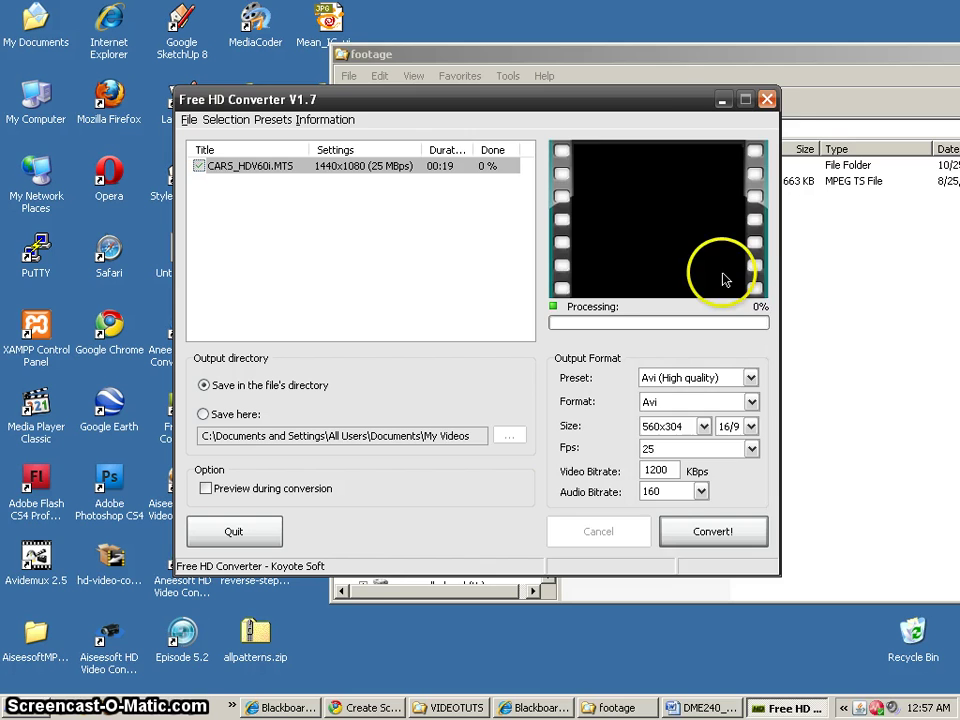
Step: Try to add AVCHD_HD.MTS, COURTYARD_DVWIDE.avi, FARM_HDV60i.M2T and UC2002_352x240.mpeg from the others folder to the converter's file list together
click(883, 306)
click(592, 166)
double_click(592, 166)
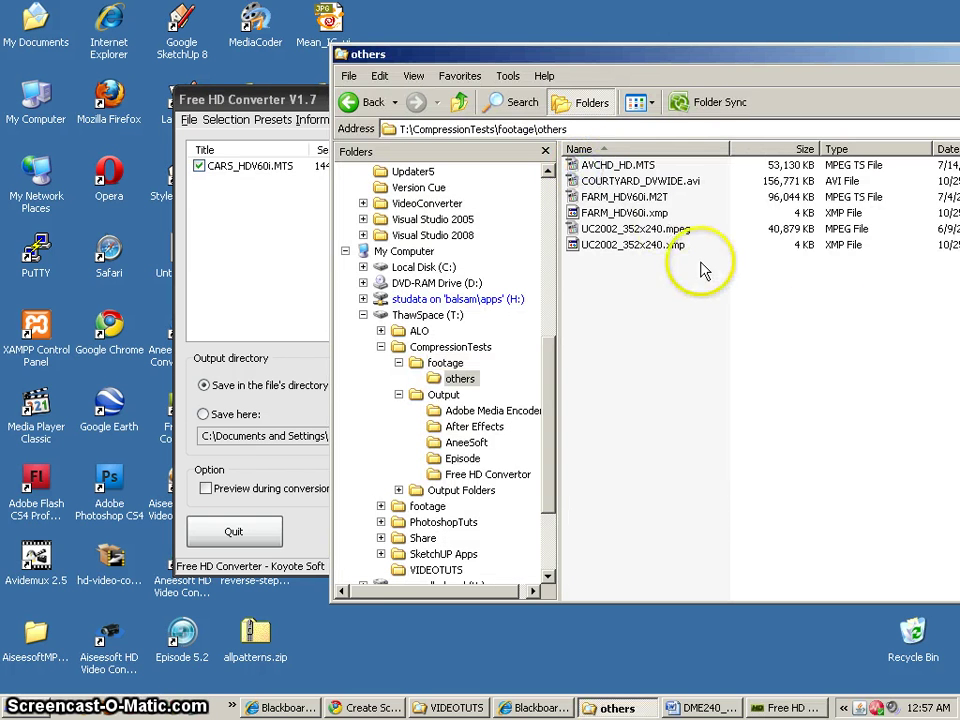
click(649, 163)
shift+click(636, 198)
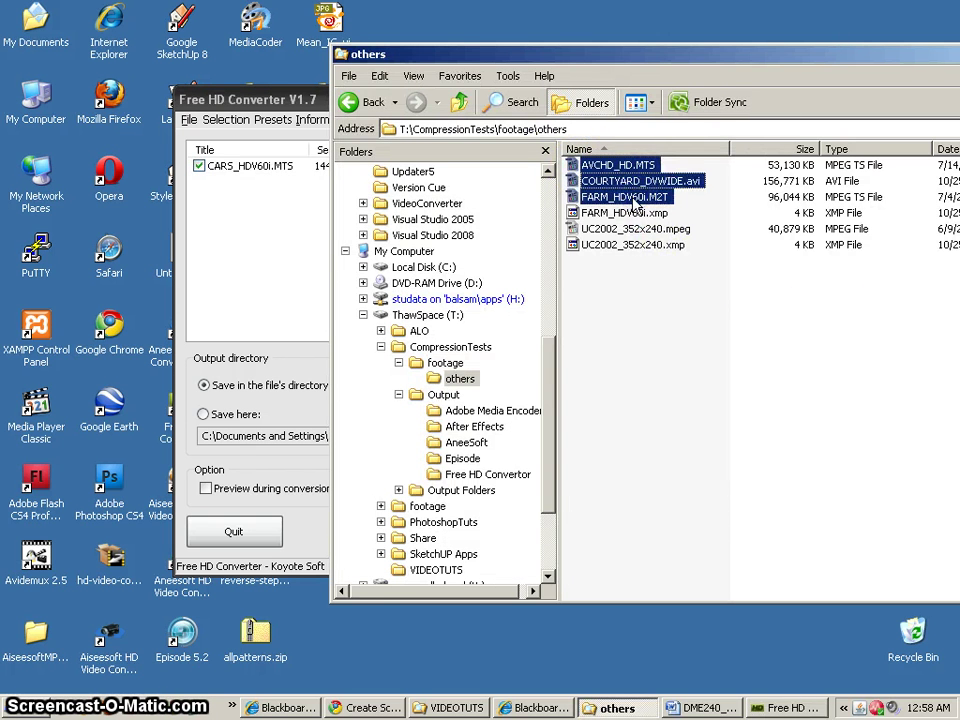
ctrl+click(632, 230)
drag(632, 233, 266, 240)
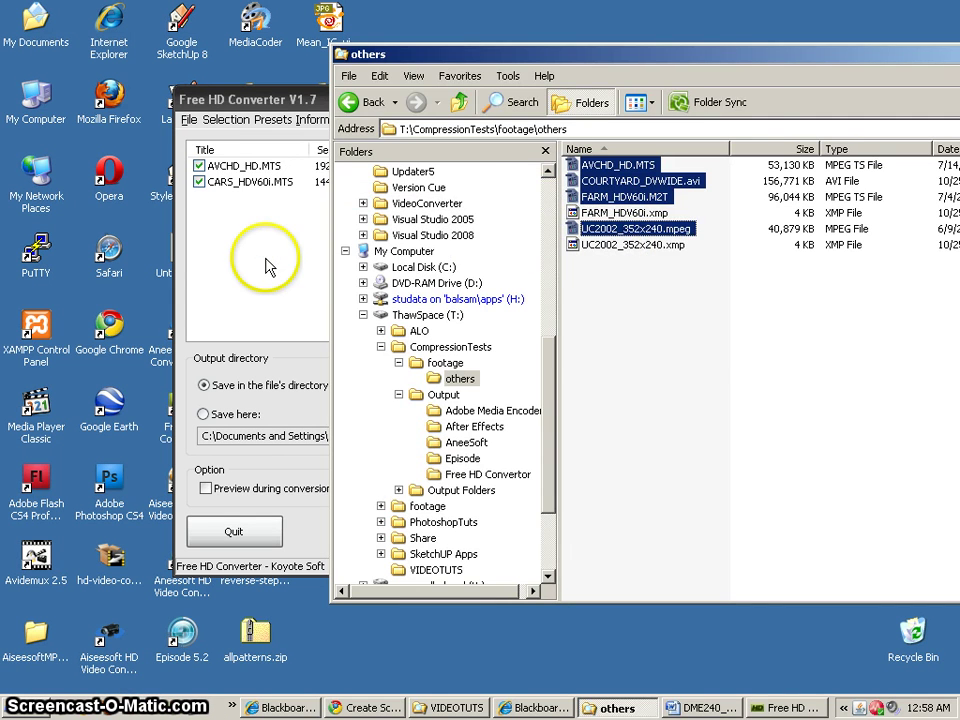
click(267, 264)
Step: Try to add COURTYARD_DVWIDE.avi, FARM_HDV60i.M2T and UC2002_352x240.mpeg to the converter's file list one at a time
click(836, 364)
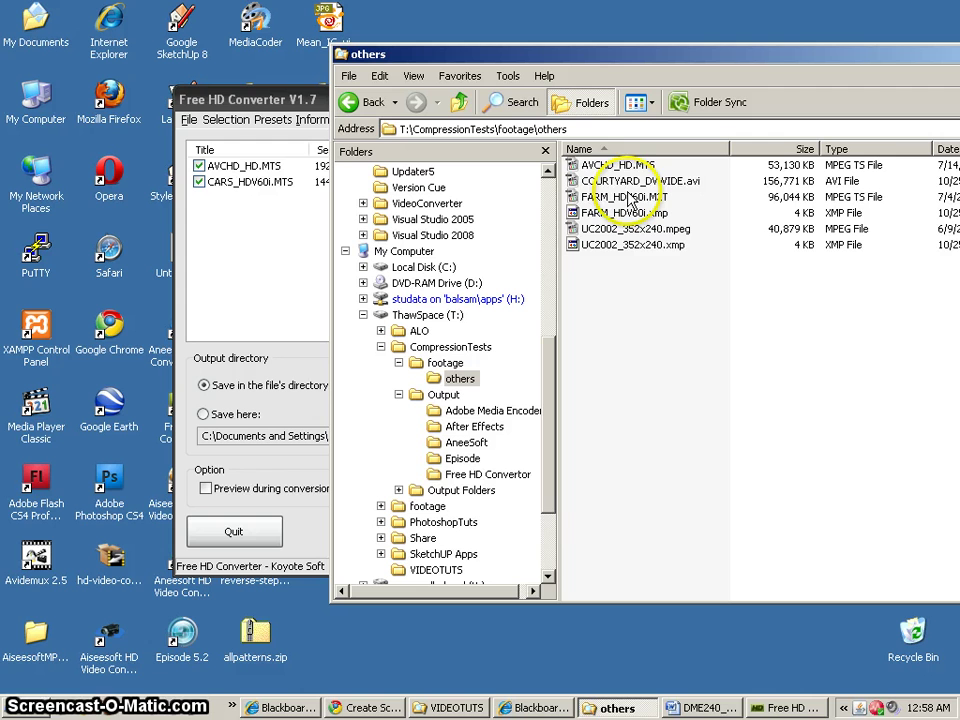
drag(600, 181, 270, 222)
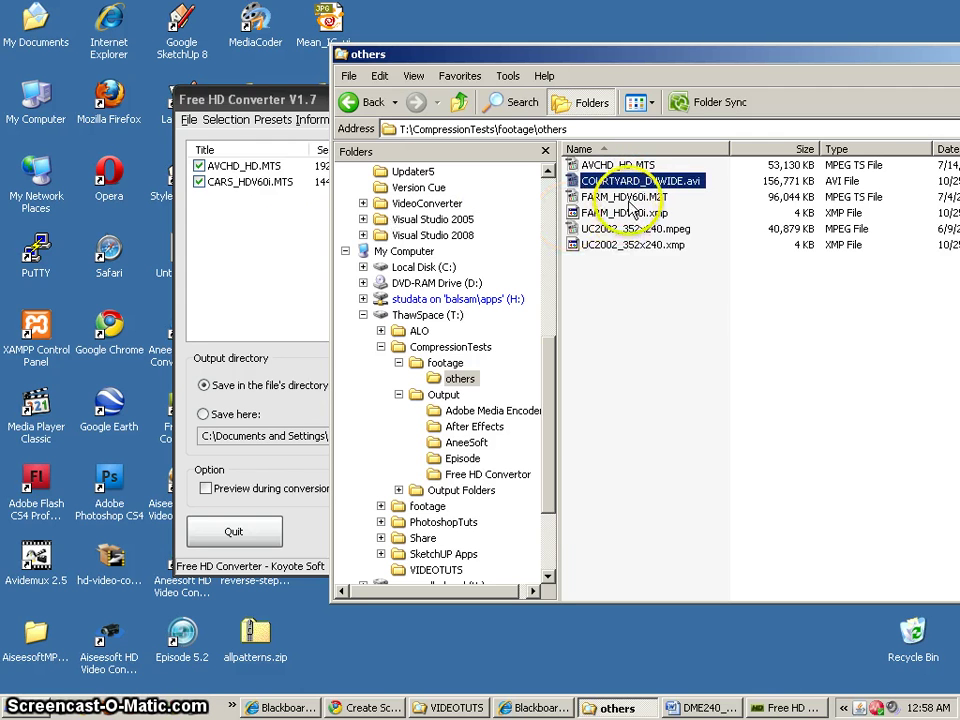
drag(600, 197, 305, 247)
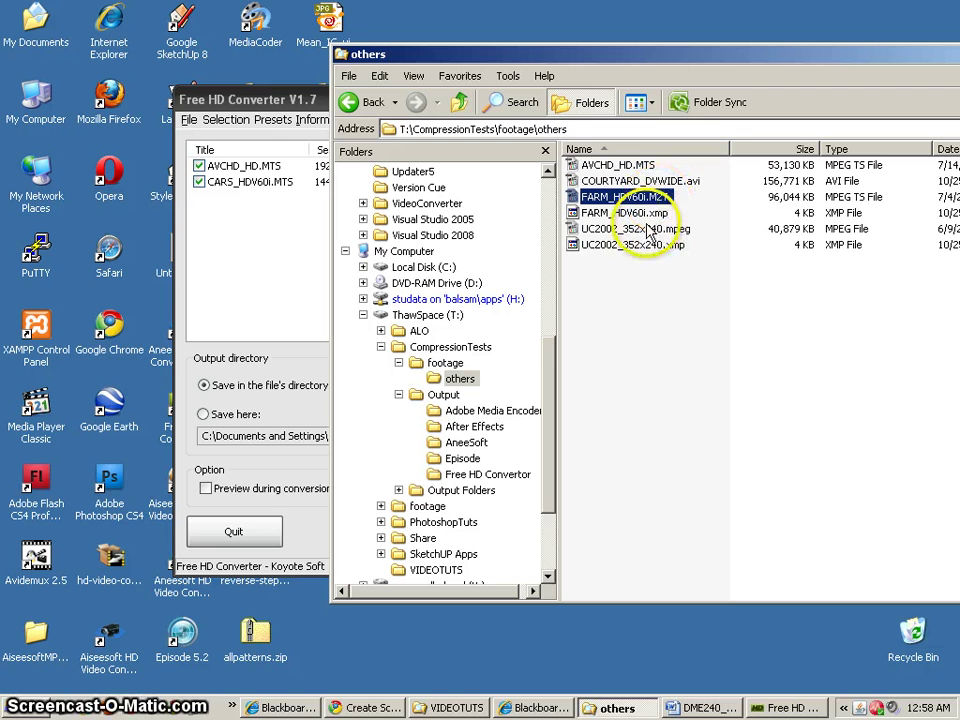
drag(643, 230, 236, 247)
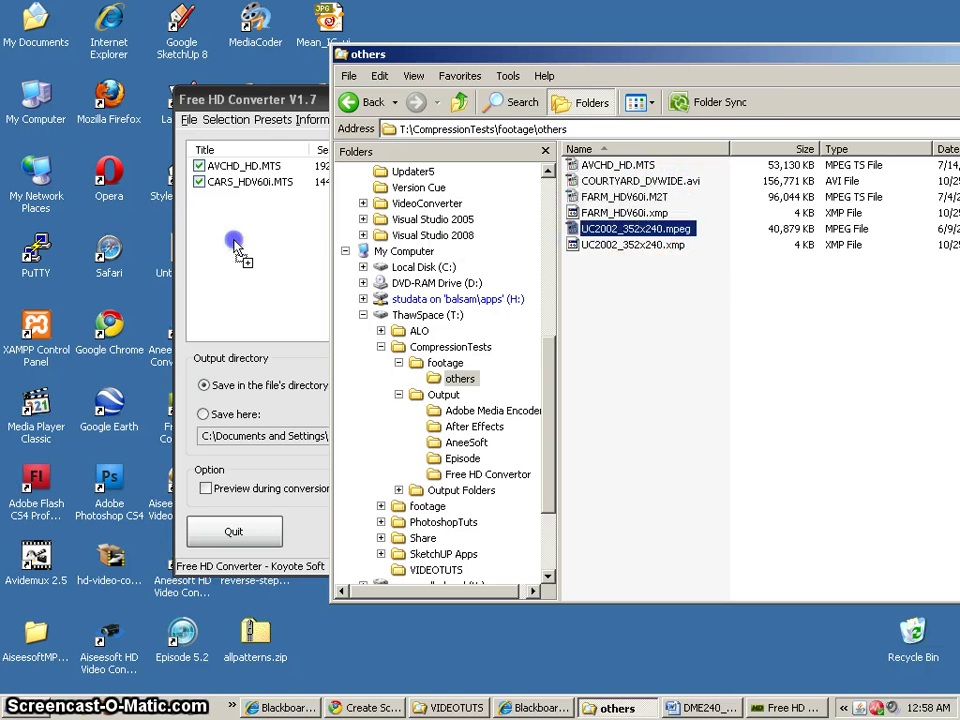
click(236, 247)
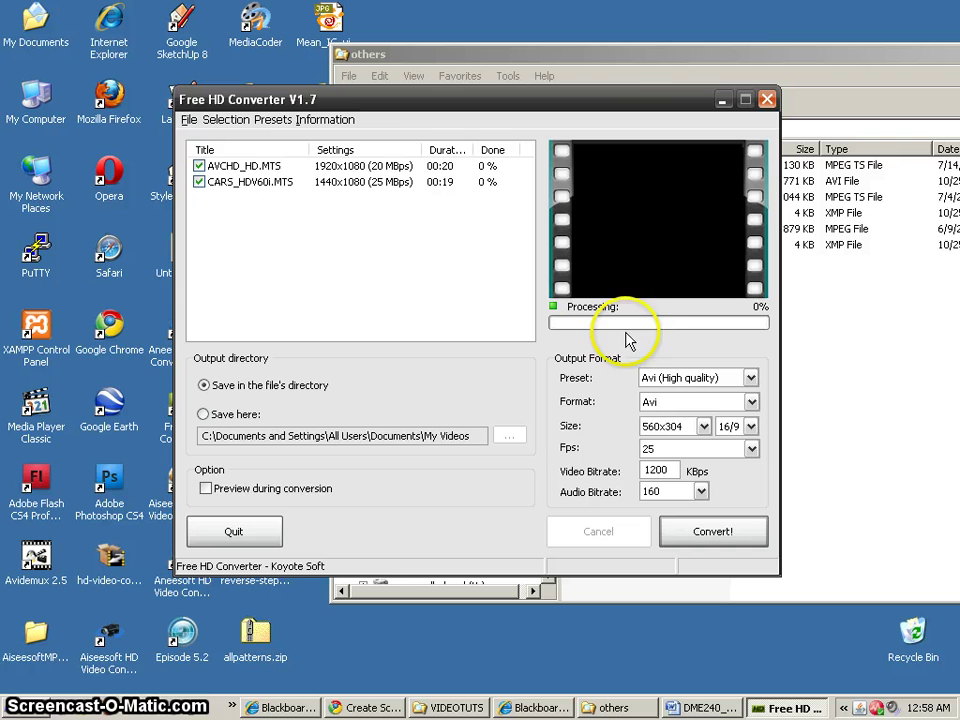
click(236, 166)
click(275, 183)
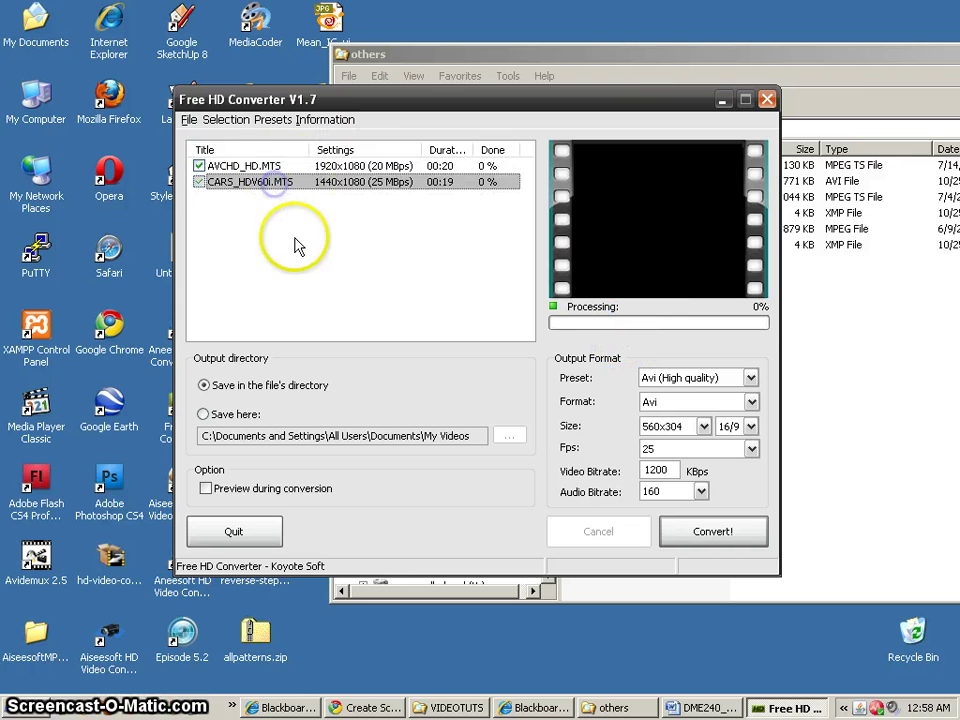
click(272, 165)
click(240, 182)
Step: Rename FARM_HDV60i.M2T in the others folder as FARM_HDV60i.MTS and add the renamed file to the converter's list
click(852, 312)
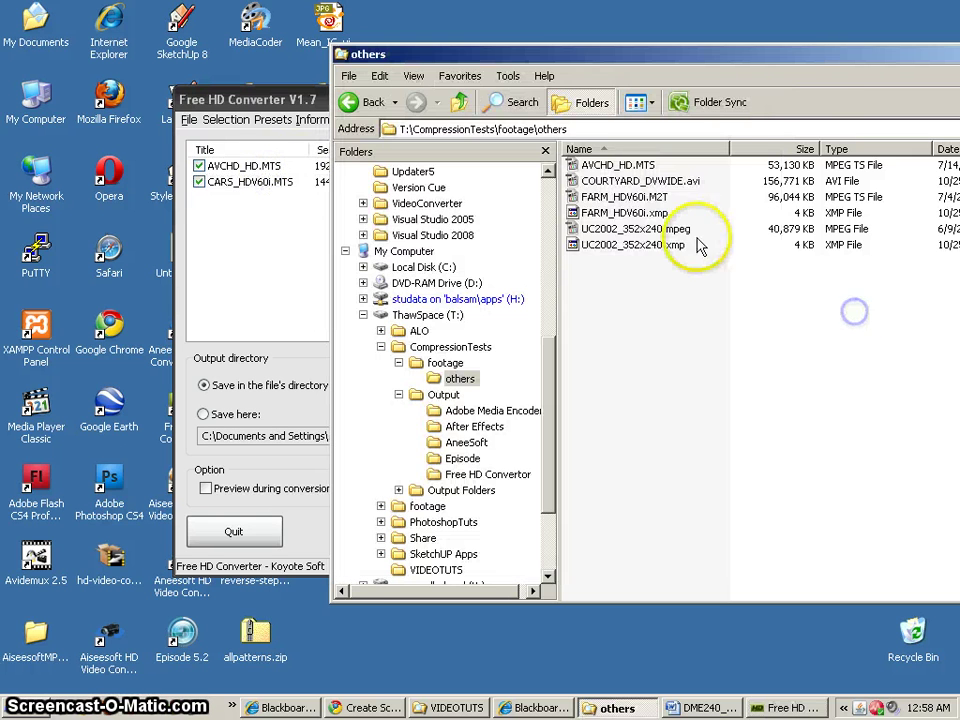
click(648, 199)
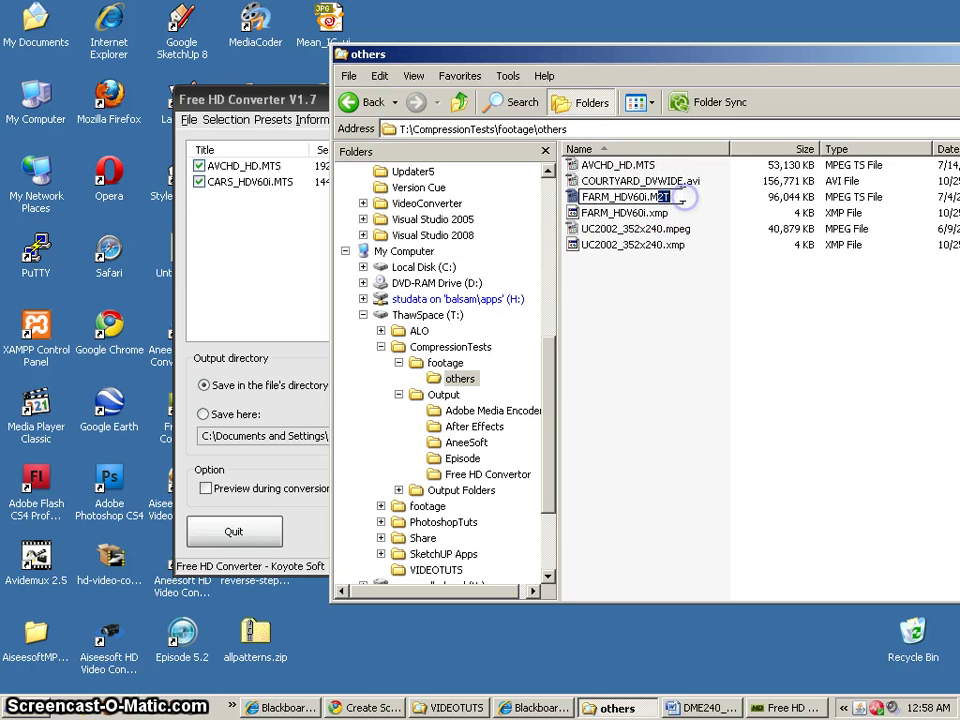
text(S)
click(667, 247)
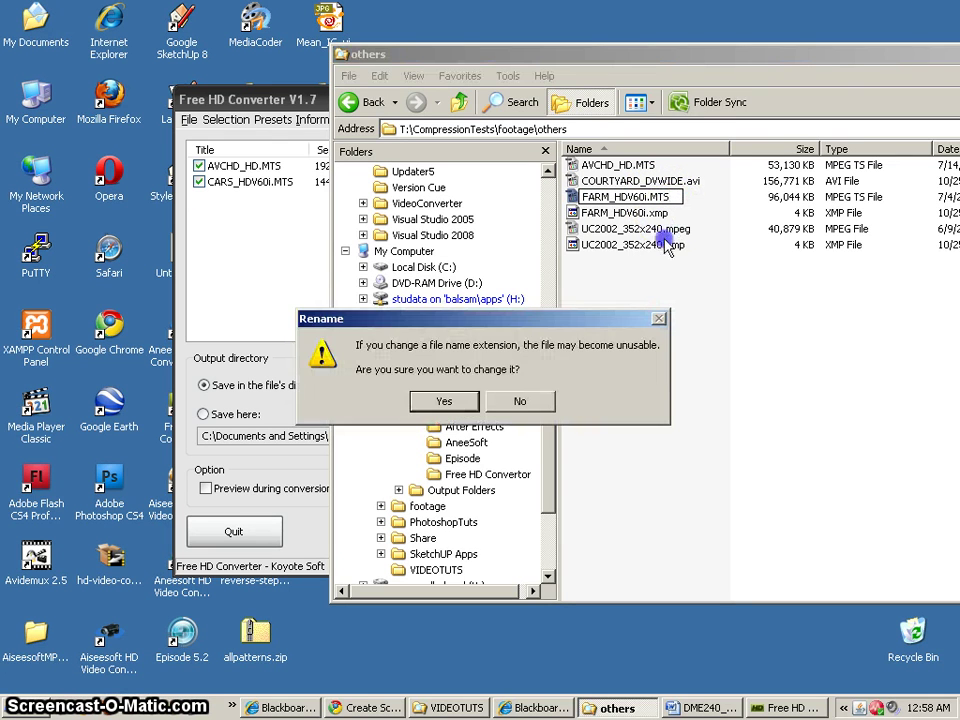
click(462, 398)
drag(647, 200, 342, 209)
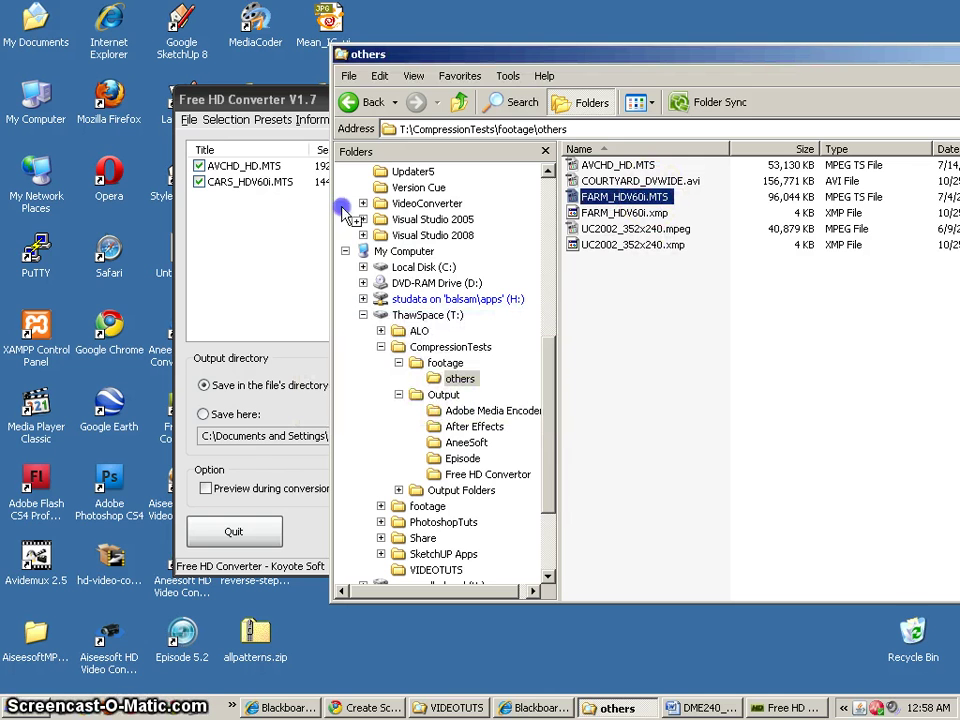
click(282, 172)
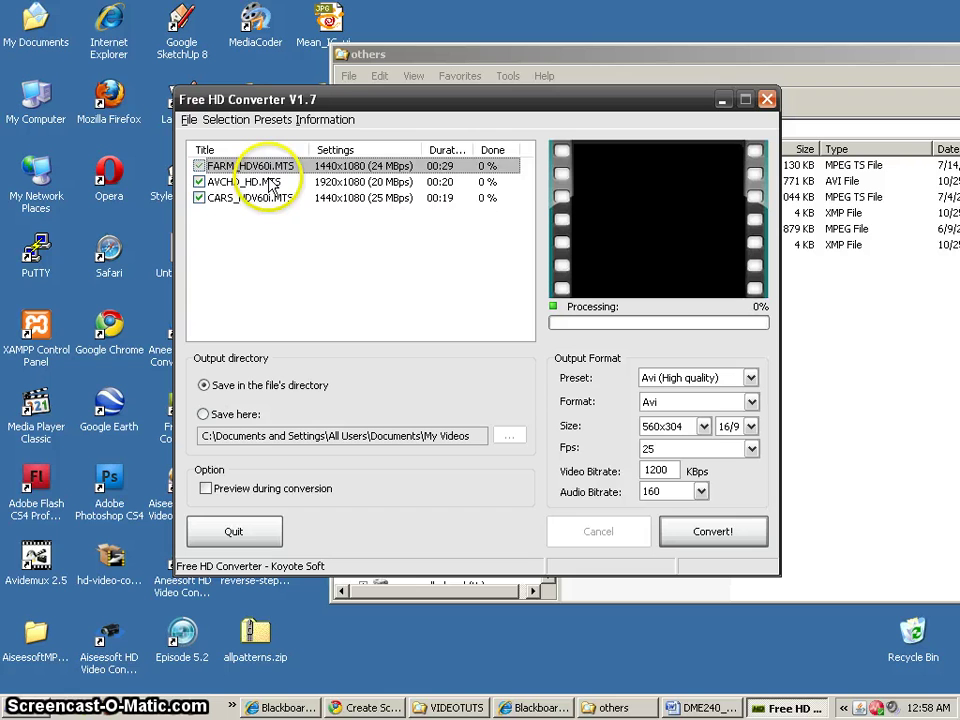
click(270, 182)
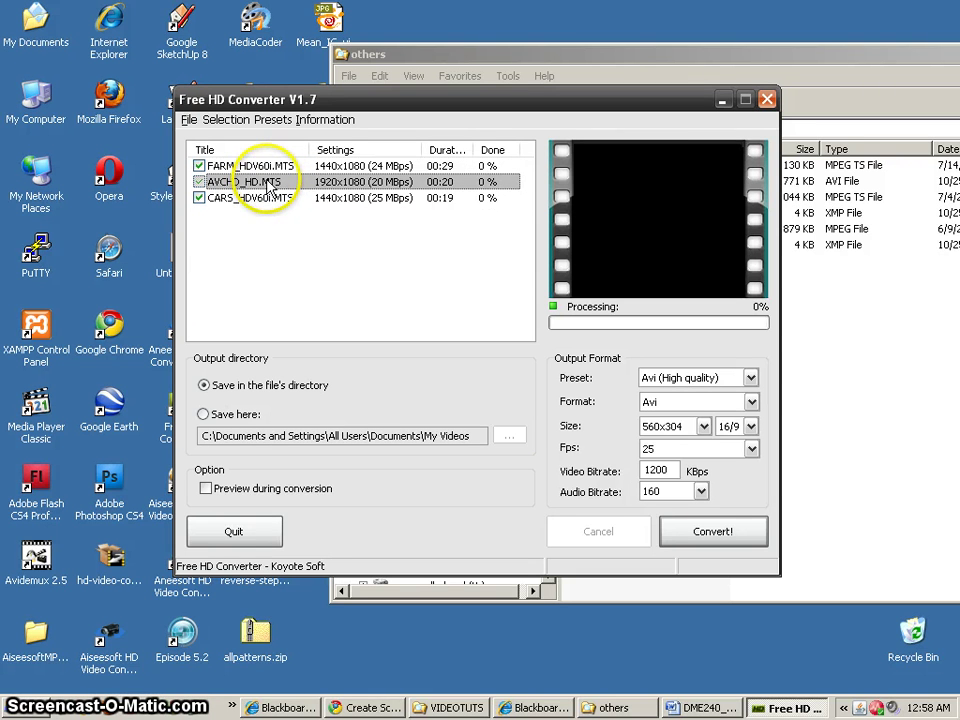
click(266, 166)
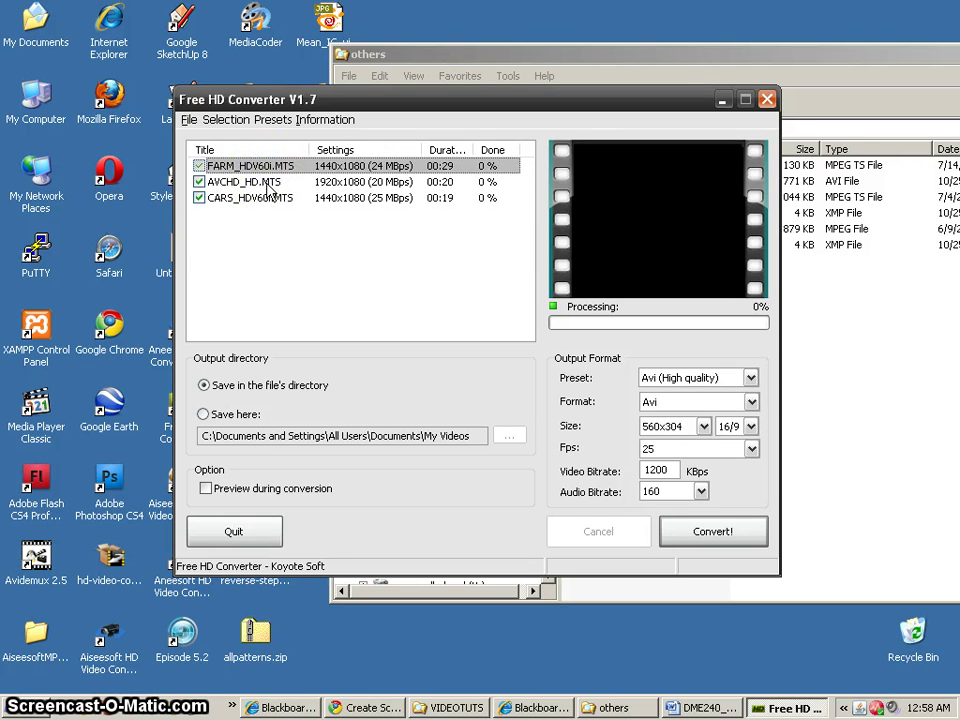
click(240, 198)
click(248, 182)
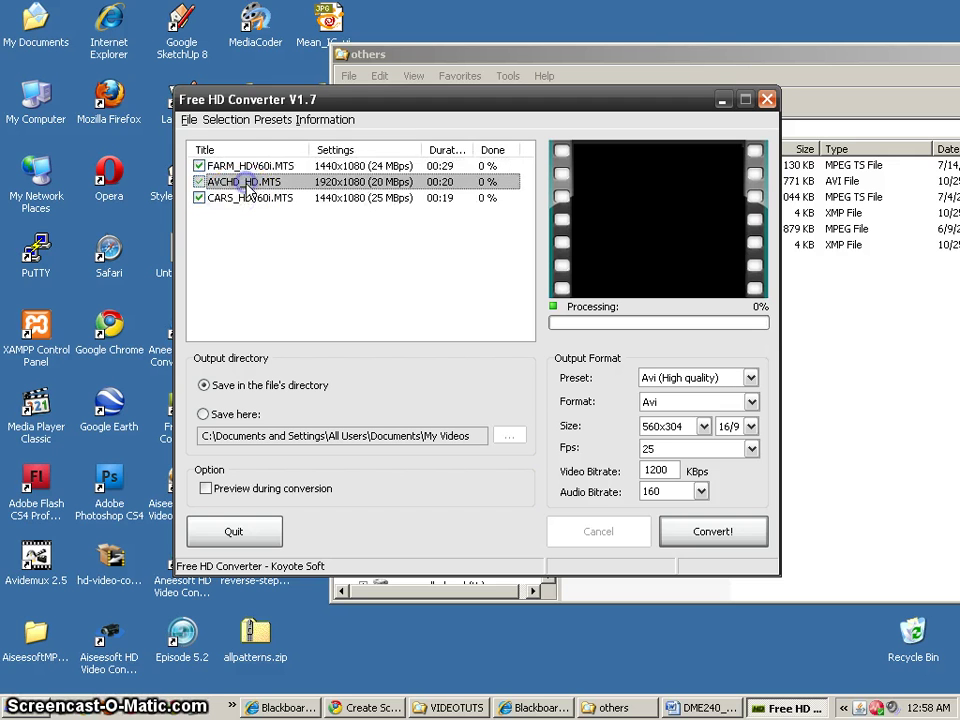
click(247, 166)
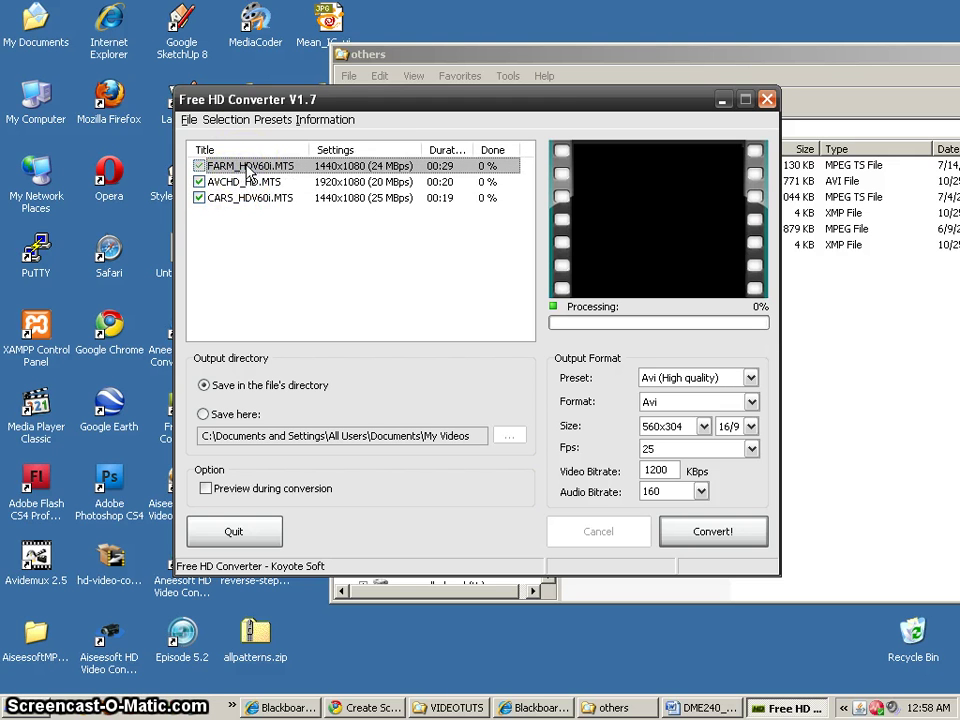
Step: Clear all files from the converter's file list
click(222, 121)
click(271, 121)
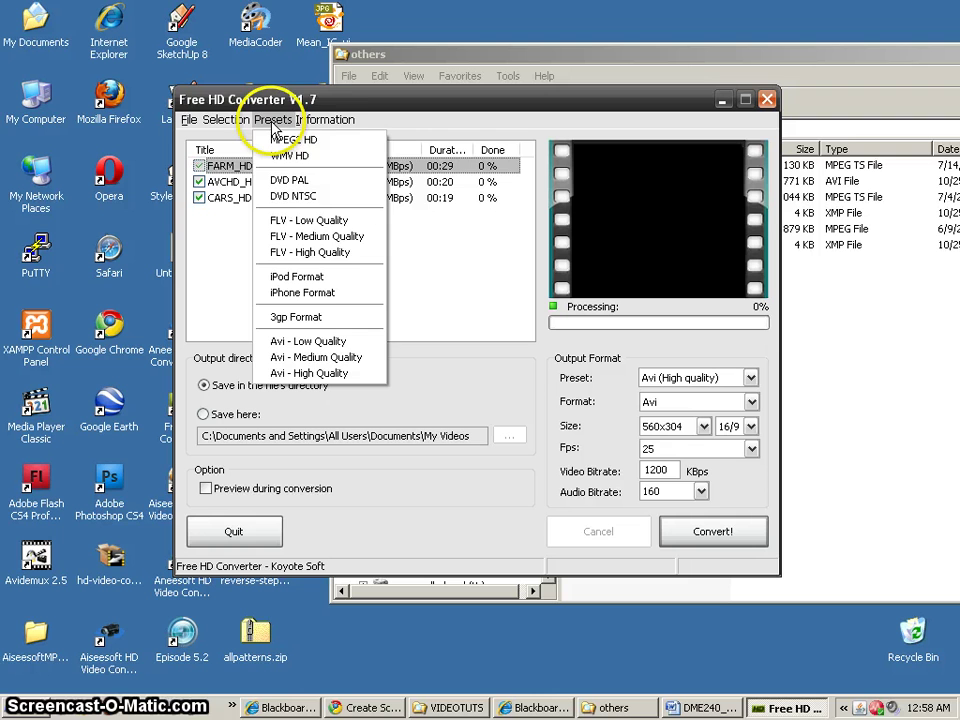
mouse_move(188, 121)
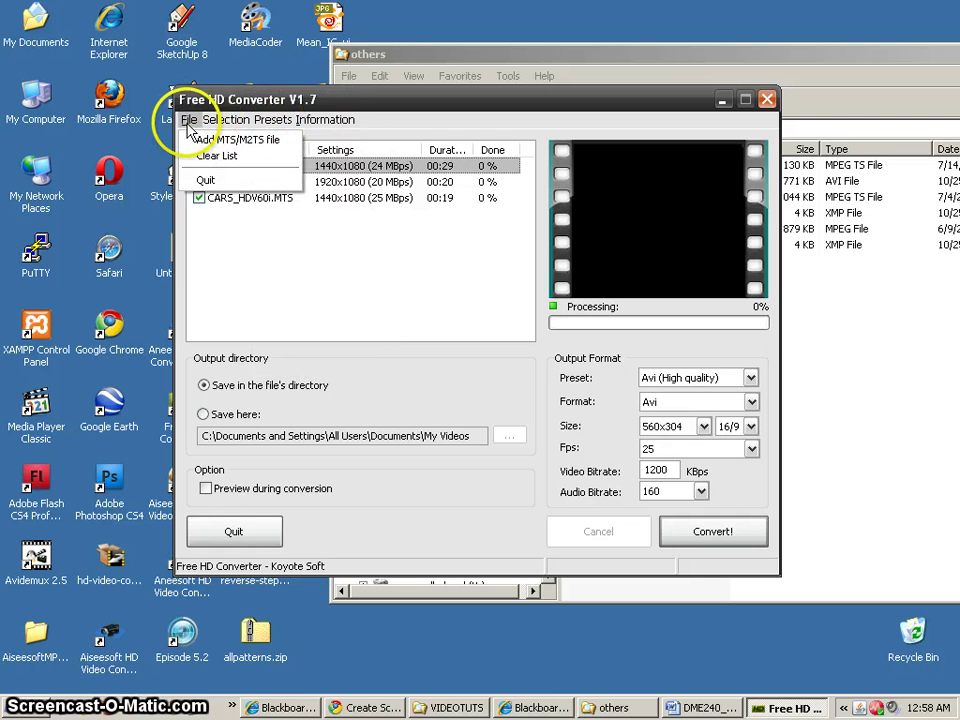
click(210, 155)
Step: Rename FARM_HDV60i.MTS in the others folder back to FARM_HDV60i.M2T, accepting the extension change
click(898, 332)
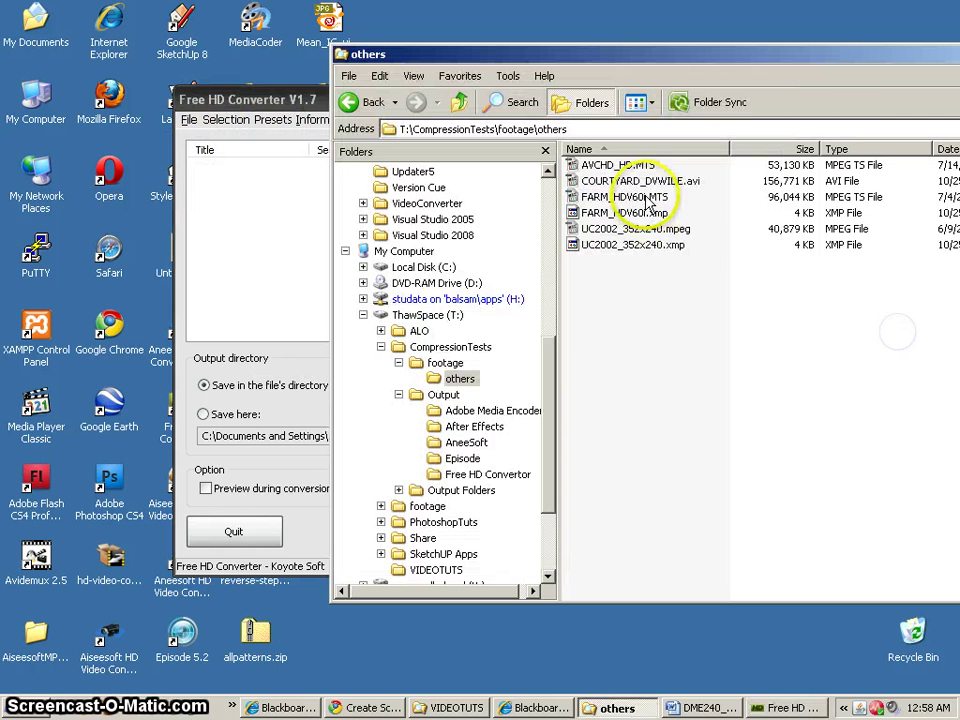
click(611, 196)
click(620, 196)
drag(660, 197, 678, 197)
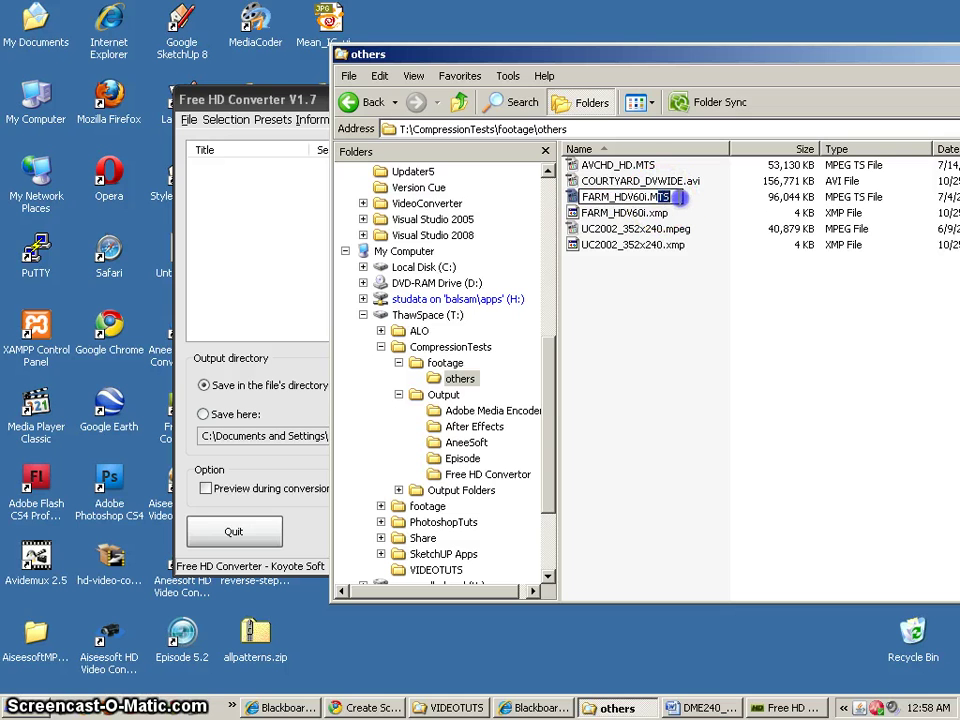
text(M2T)
click(645, 277)
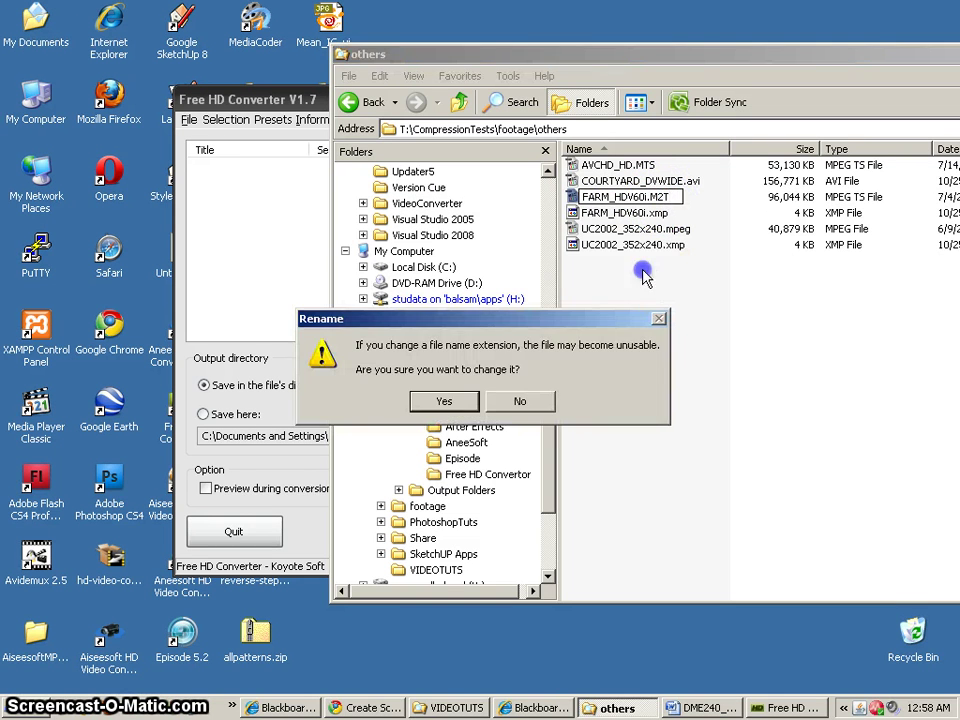
click(479, 399)
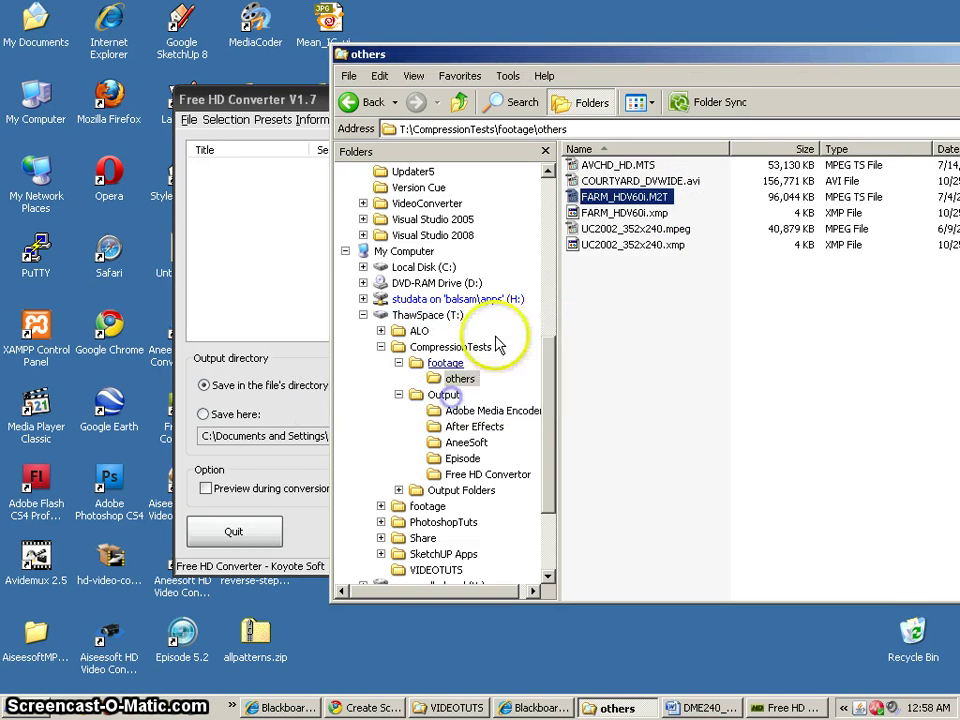
Step: Open the footage folder and add CARS_HDV60i.MTS to the emptied conversion list
click(447, 363)
drag(607, 181, 237, 235)
click(253, 170)
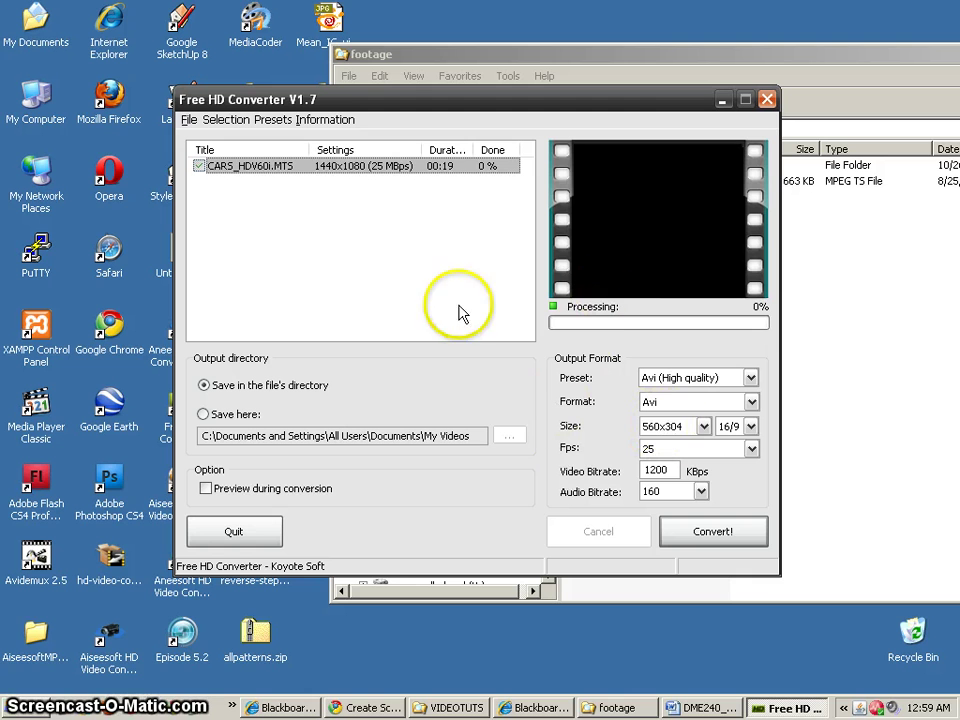
Step: Uncheck CARS_HDV60i.MTS in the conversion list and reselect it with Select All
click(260, 170)
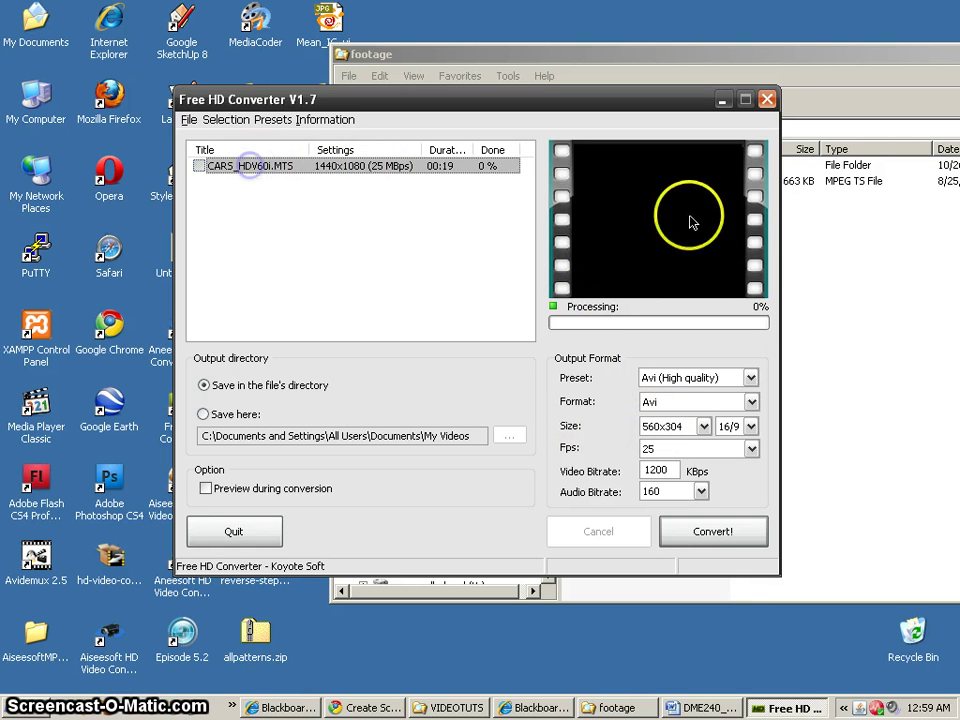
click(199, 166)
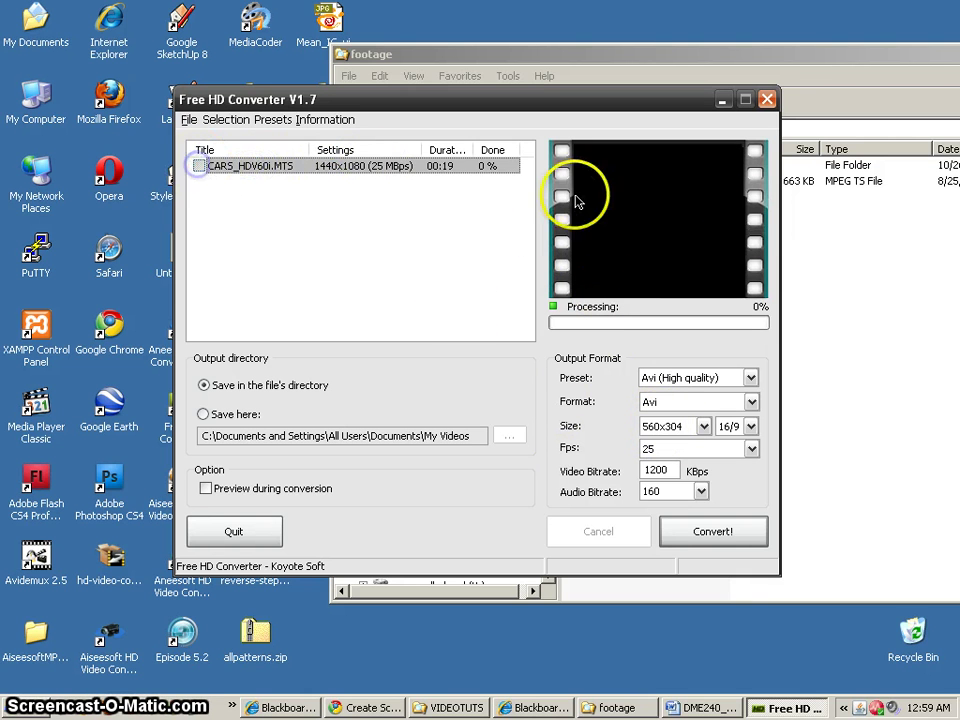
click(199, 168)
click(257, 167)
click(220, 119)
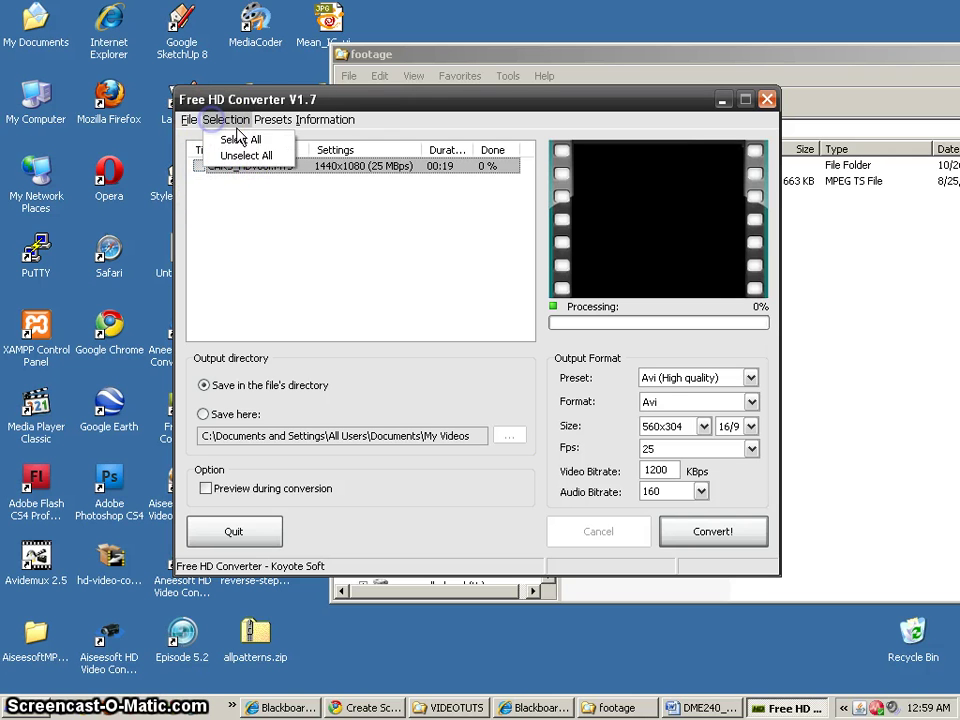
click(228, 137)
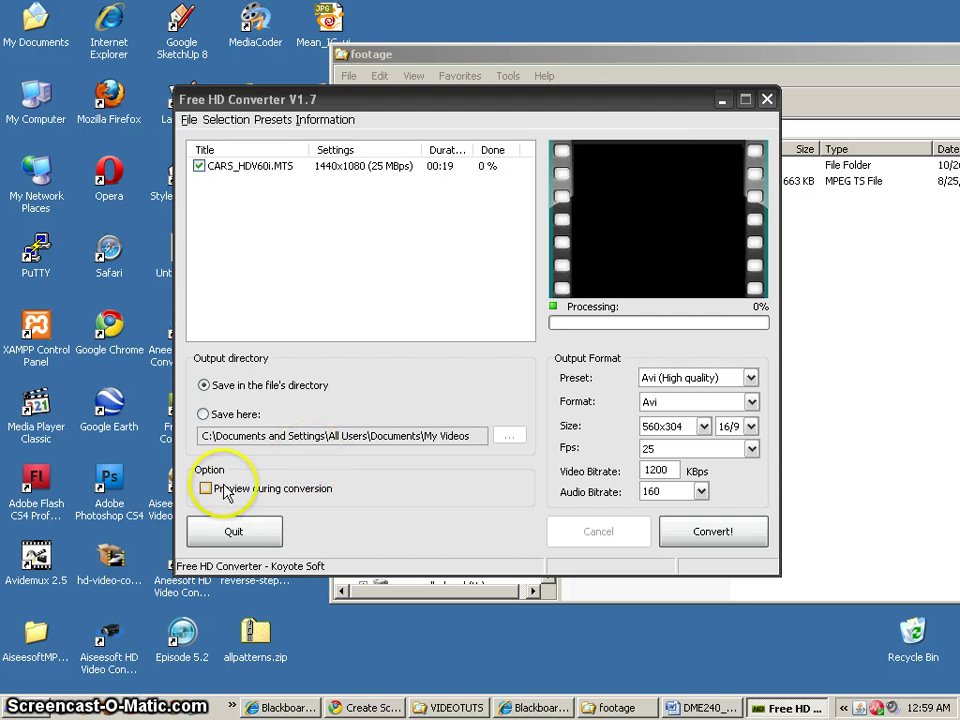
Step: Enable the preview during conversion and select CARS_HDV60i.MTS in the conversion list
click(206, 489)
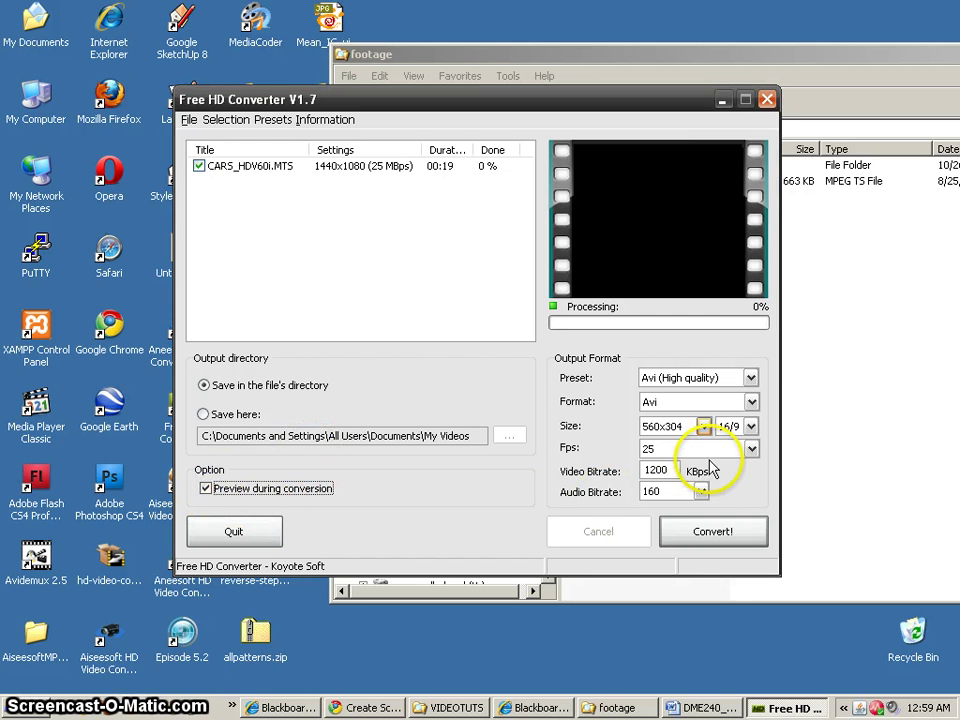
click(270, 170)
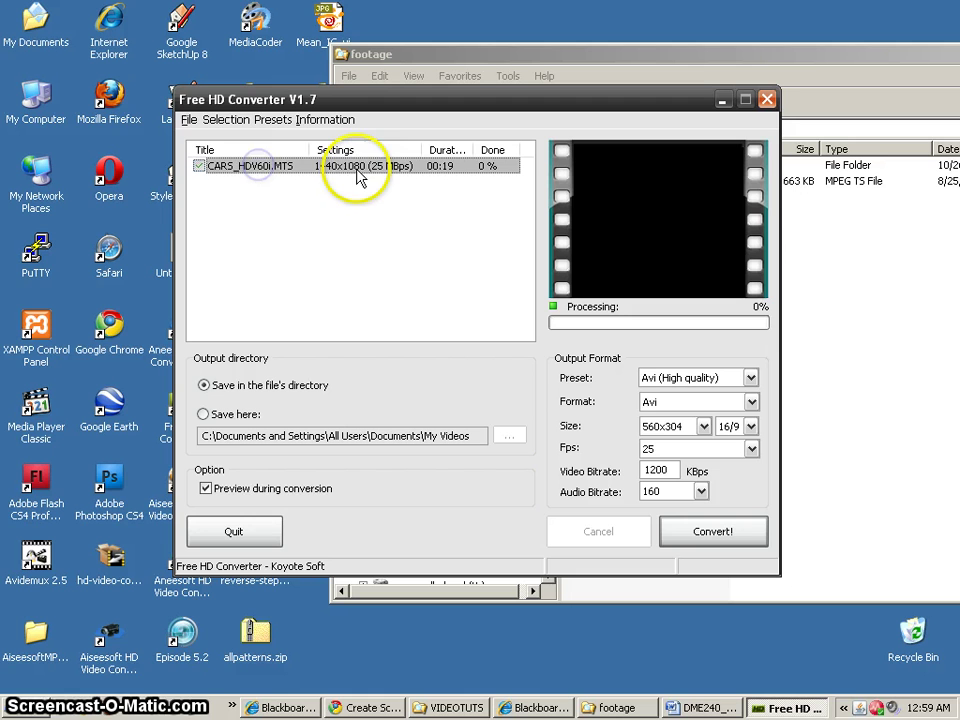
click(227, 121)
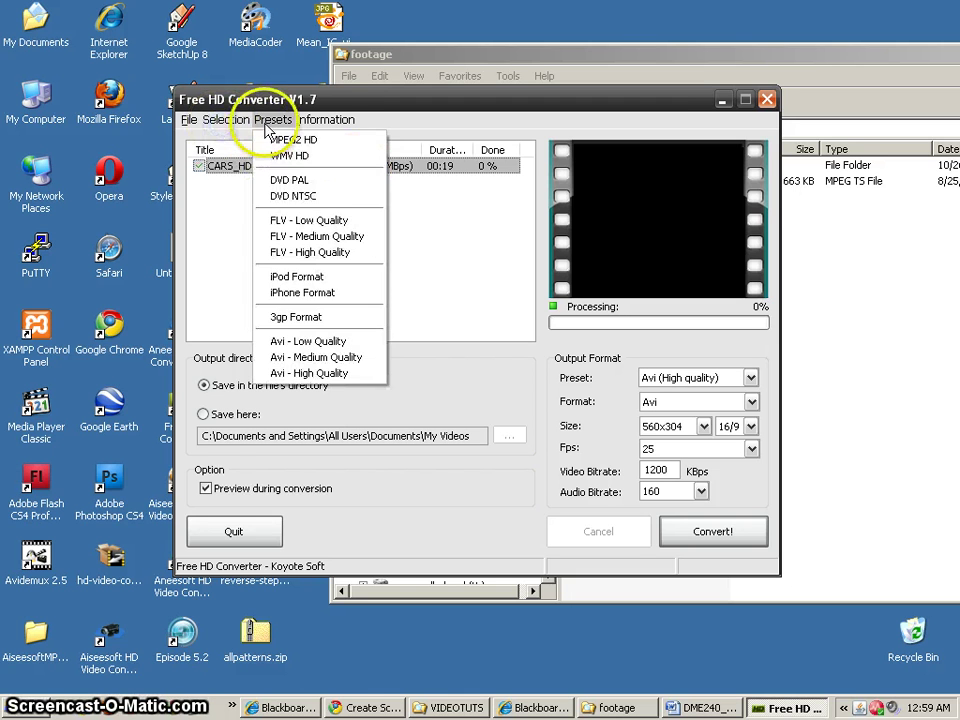
mouse_move(326, 122)
click(347, 267)
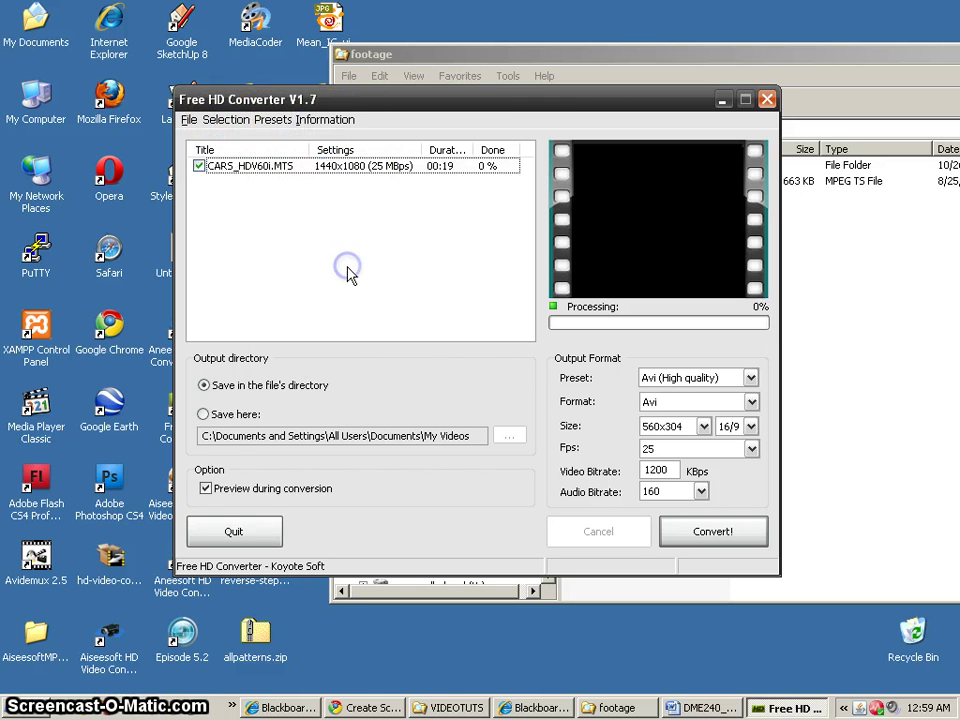
click(343, 168)
Step: Apply the DVD NTSC output preset with the 16/9 aspect ratio
click(750, 378)
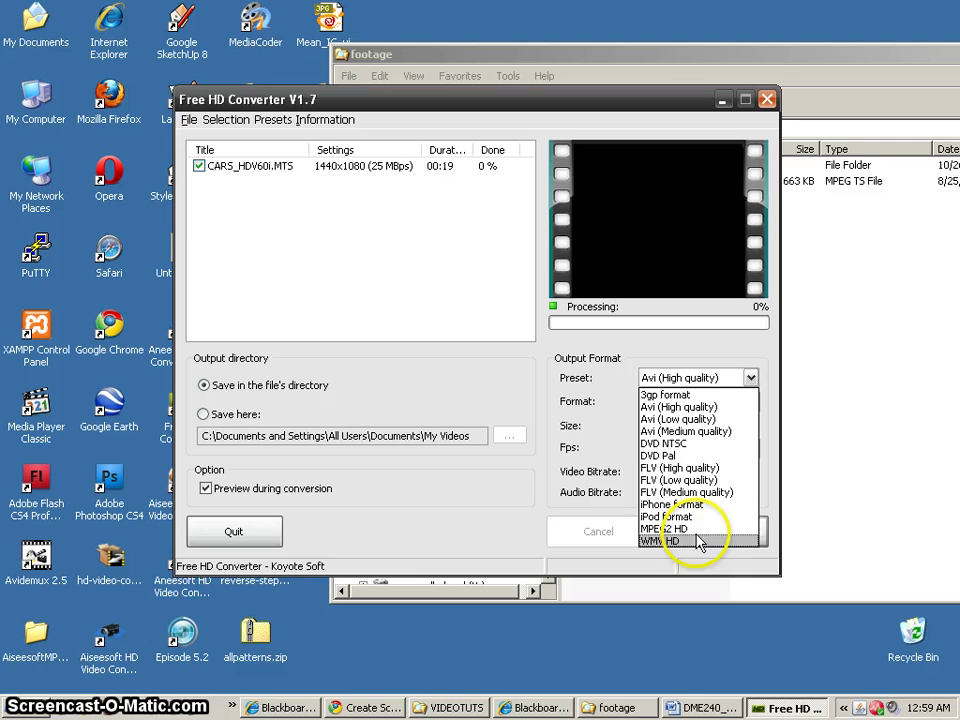
click(688, 443)
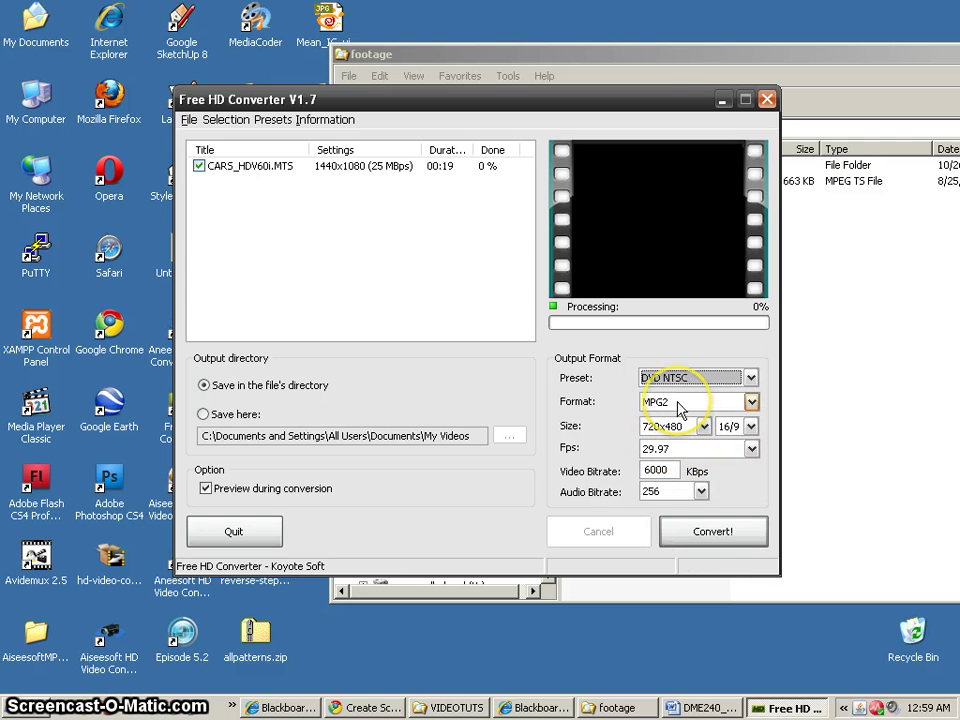
key(Tab)
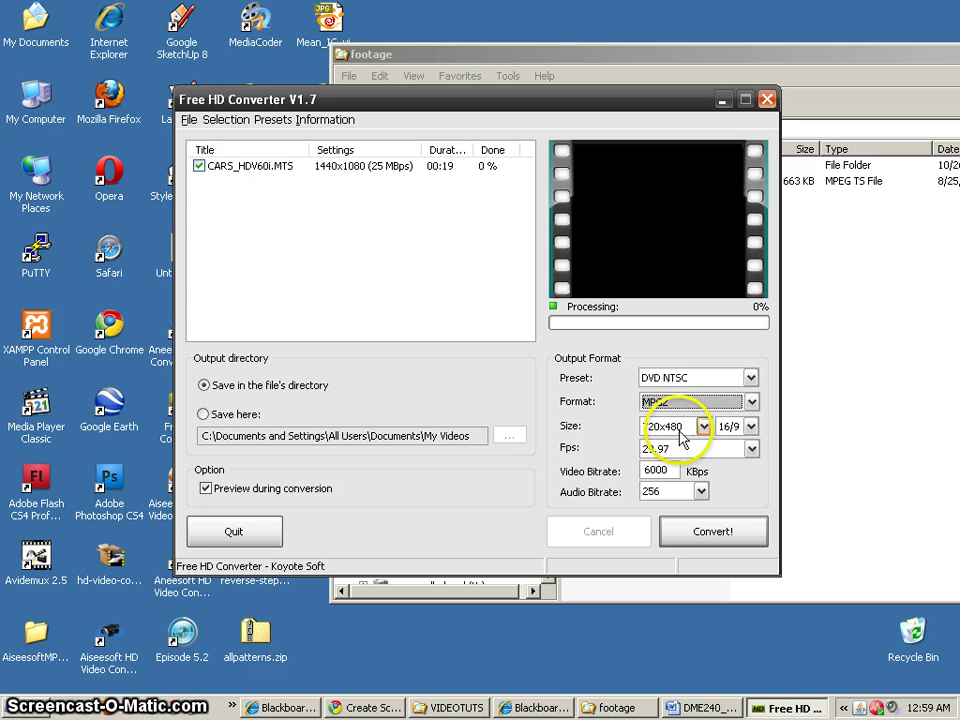
click(751, 426)
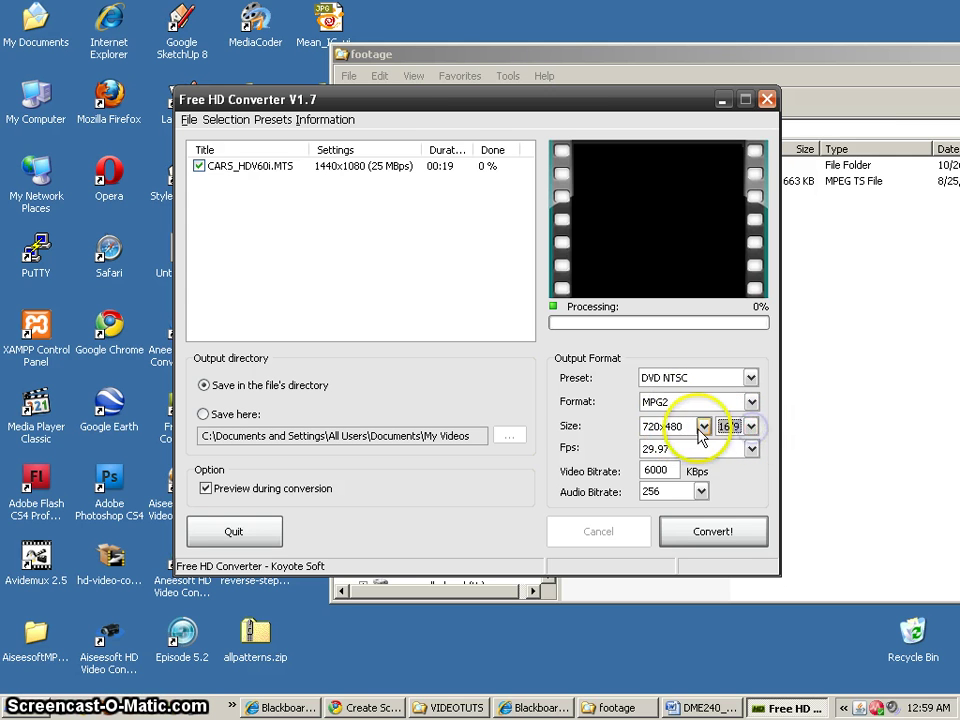
Step: Set the video bitrate to 7000 KBps and start converting CARS_HDV60i.MTS
drag(668, 470, 637, 470)
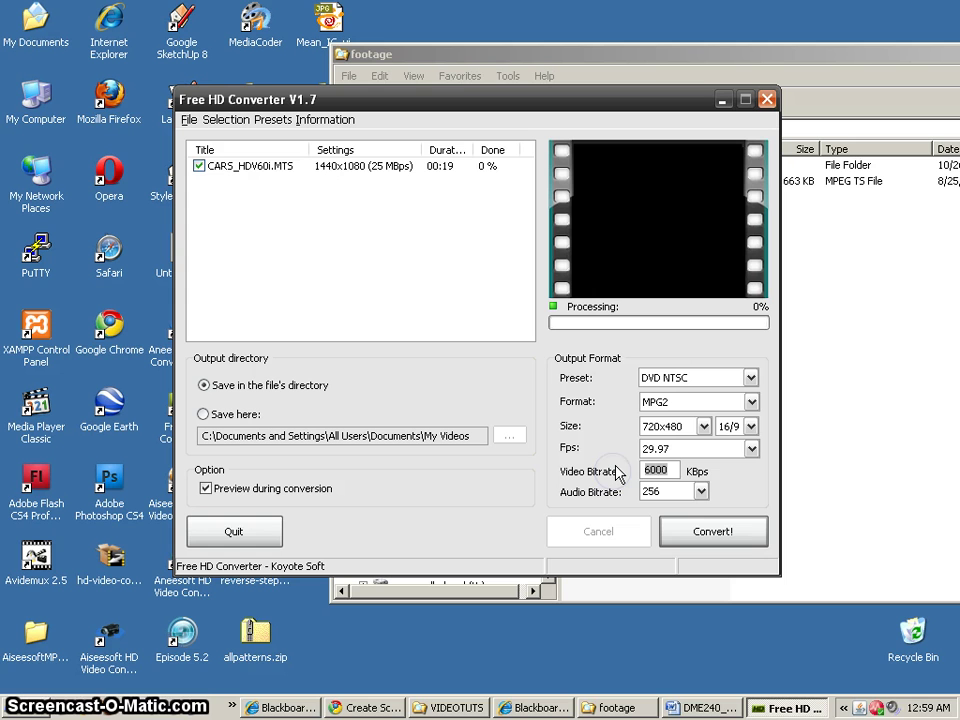
text(7)
click(742, 489)
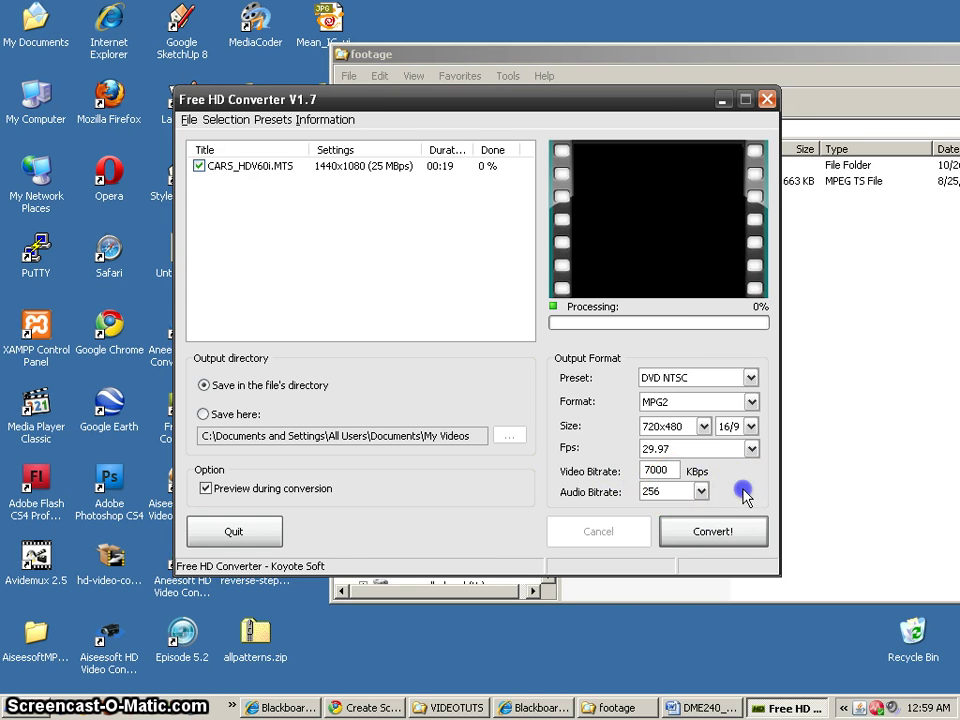
click(722, 540)
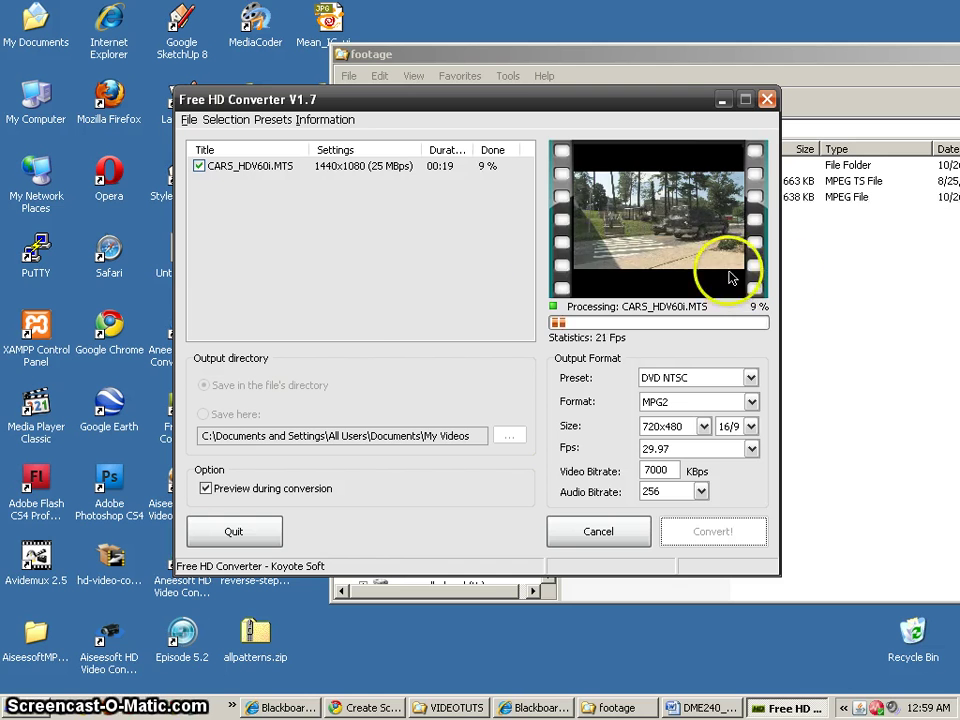
Step: Rearrange the footage folder and converter windows so the folder's file names and sizes can be seen beside the converter
click(906, 283)
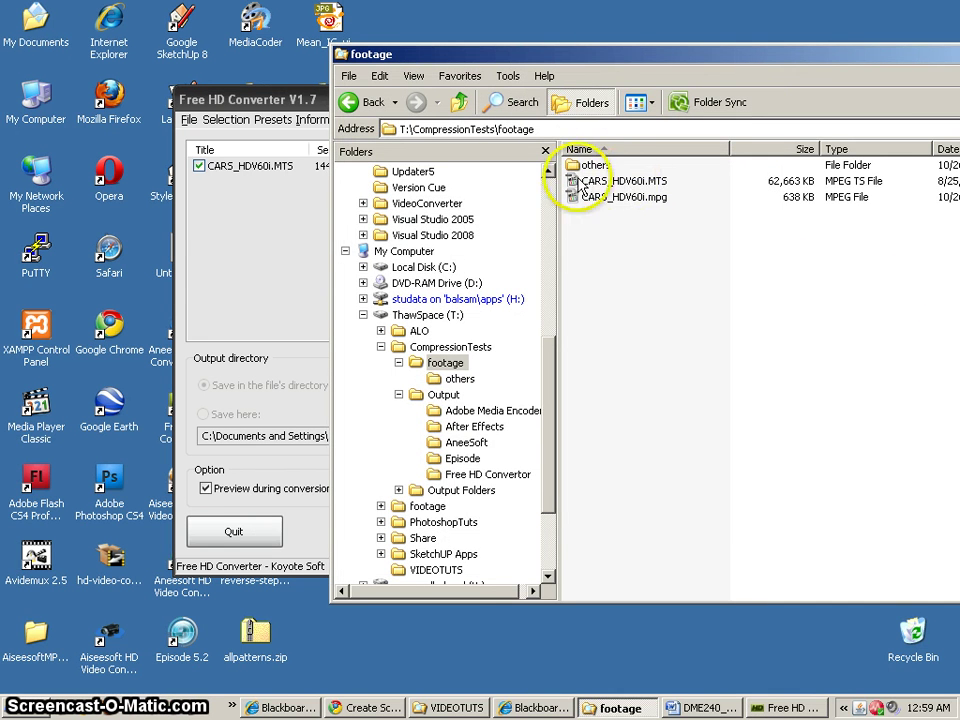
drag(635, 54, 815, 50)
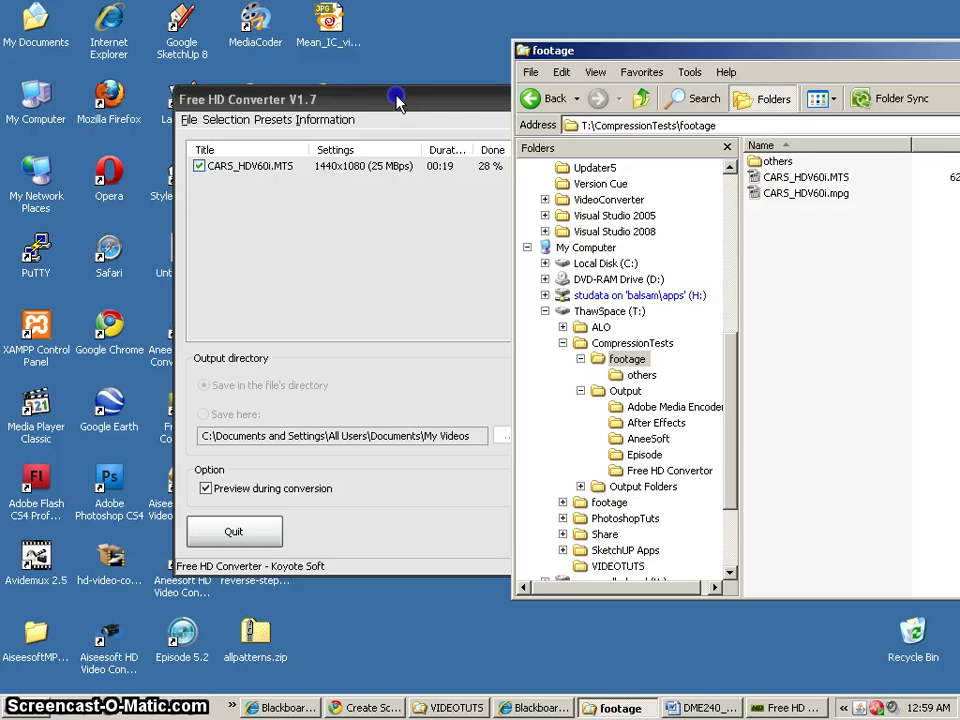
drag(397, 101, 305, 85)
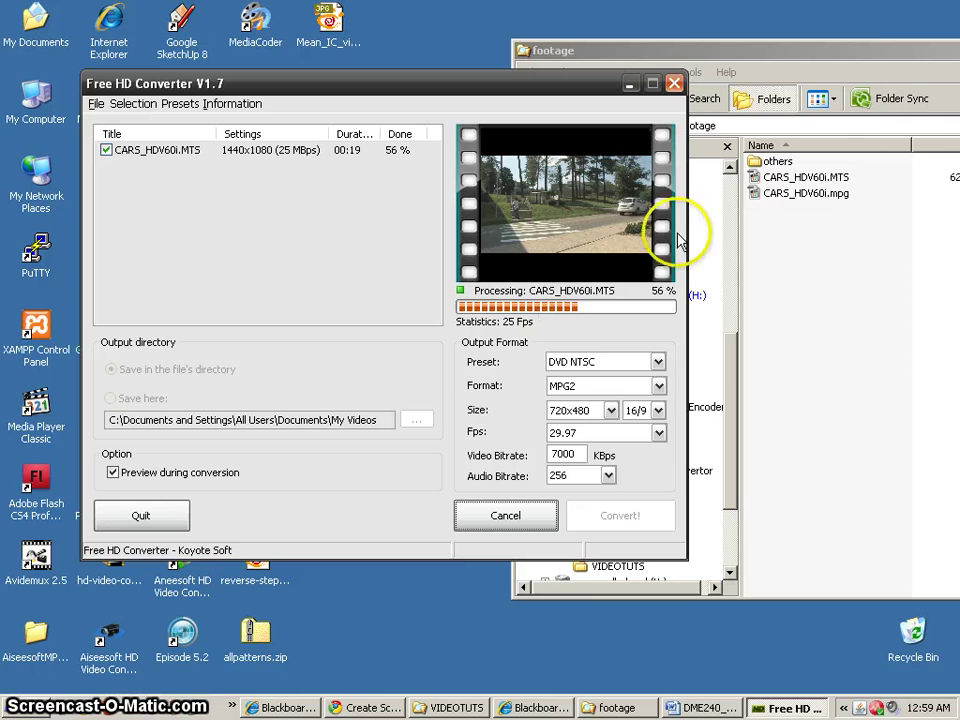
drag(909, 58, 852, 52)
click(467, 50)
drag(396, 90, 356, 90)
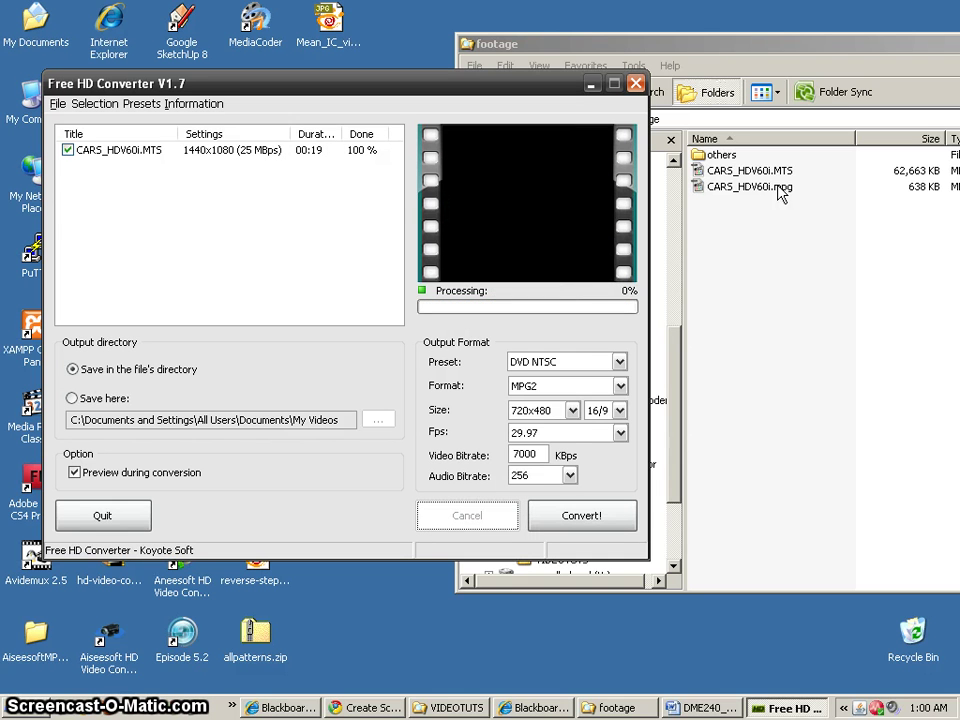
Step: Select CARS_HDV60i.MTS again, apply the FLV (High quality) preset and set the output size to 640x368
click(104, 150)
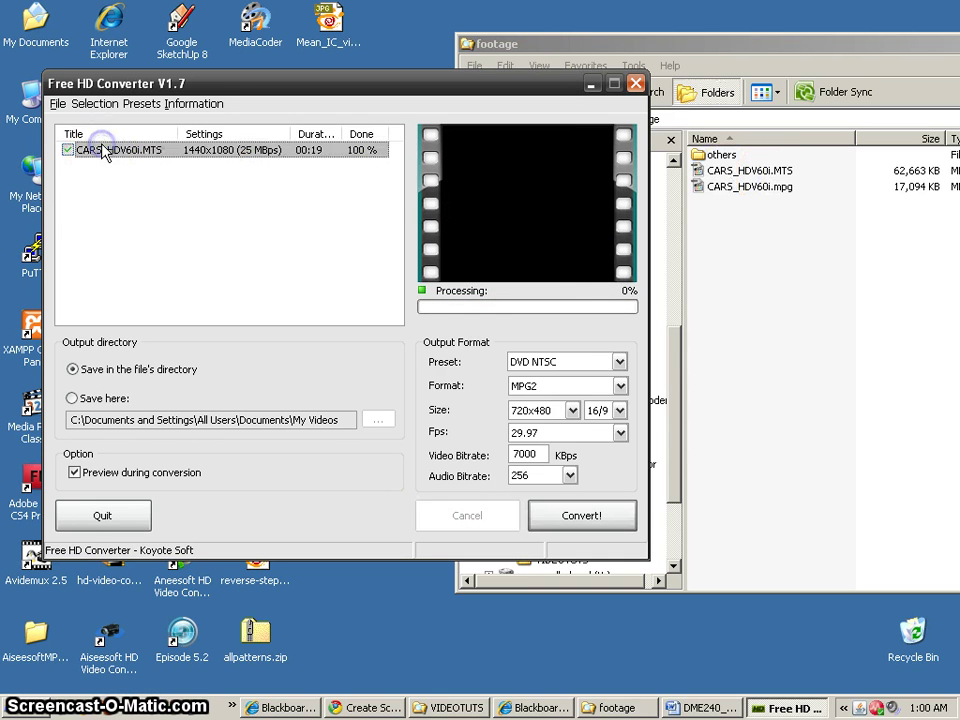
click(580, 365)
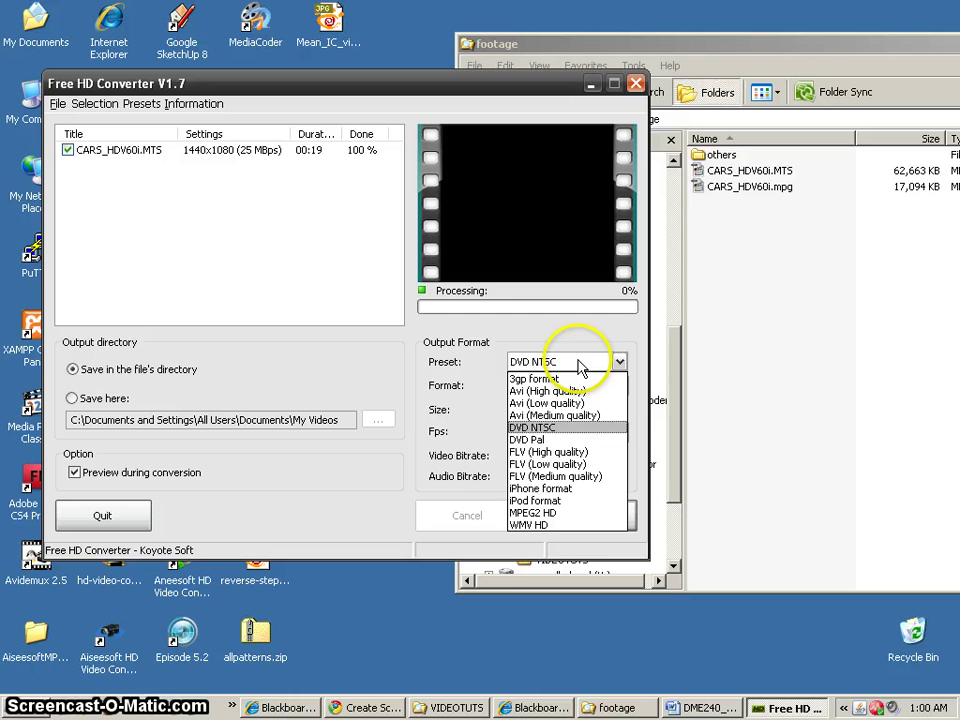
click(548, 457)
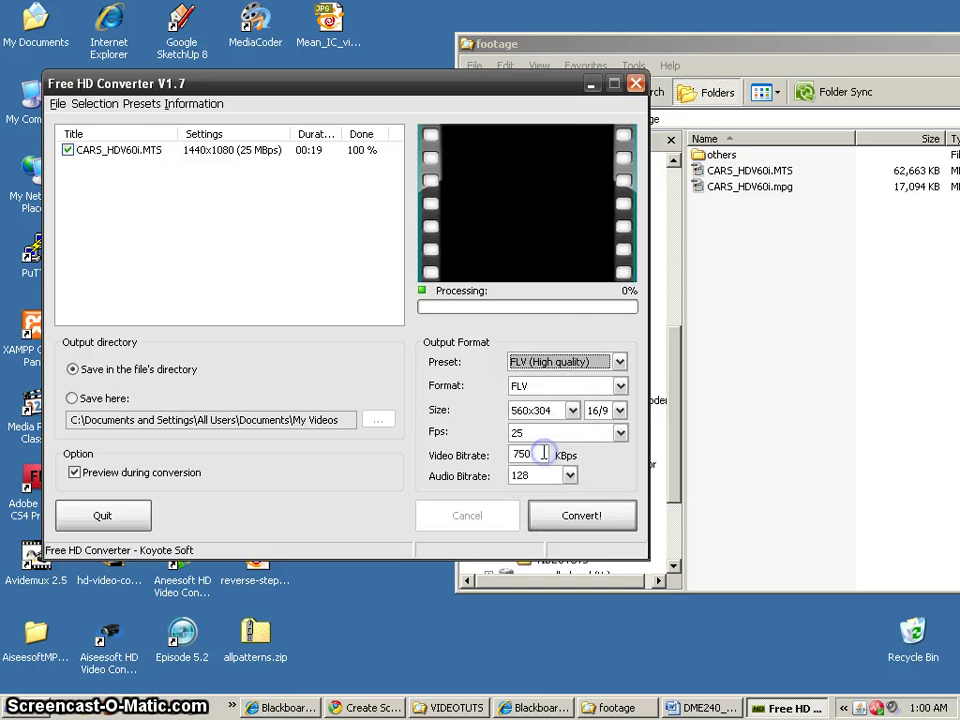
click(573, 411)
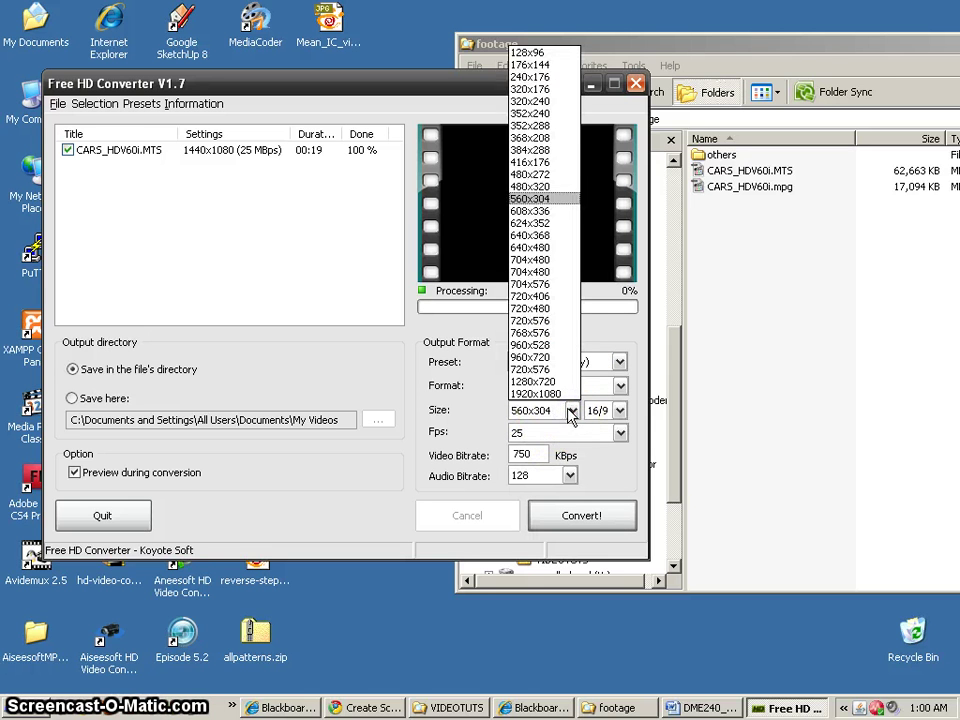
click(535, 237)
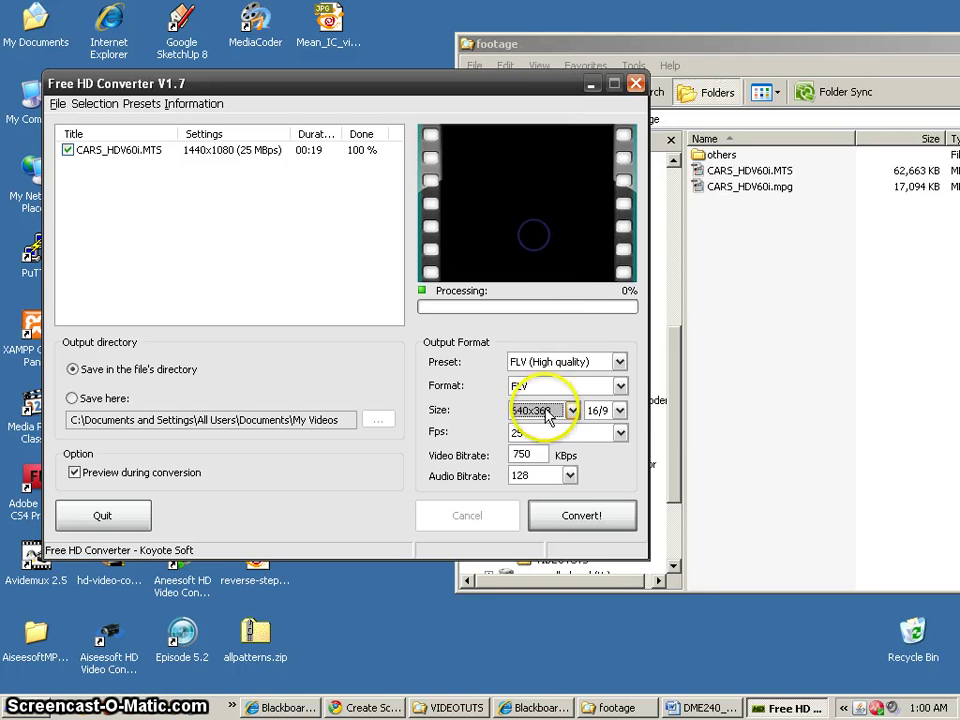
click(545, 412)
click(540, 236)
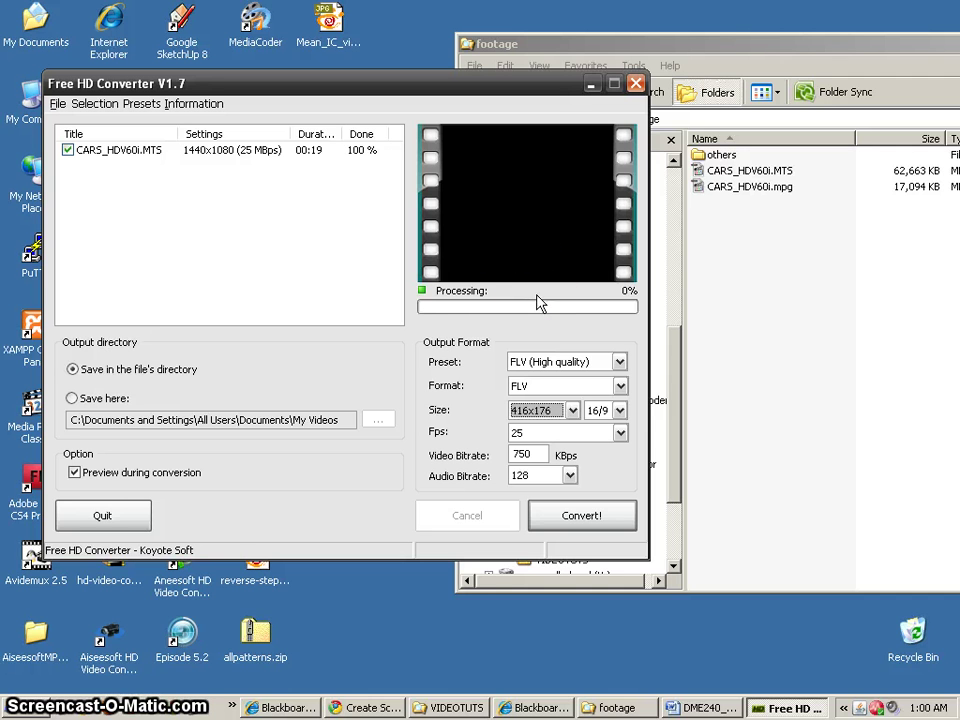
click(572, 410)
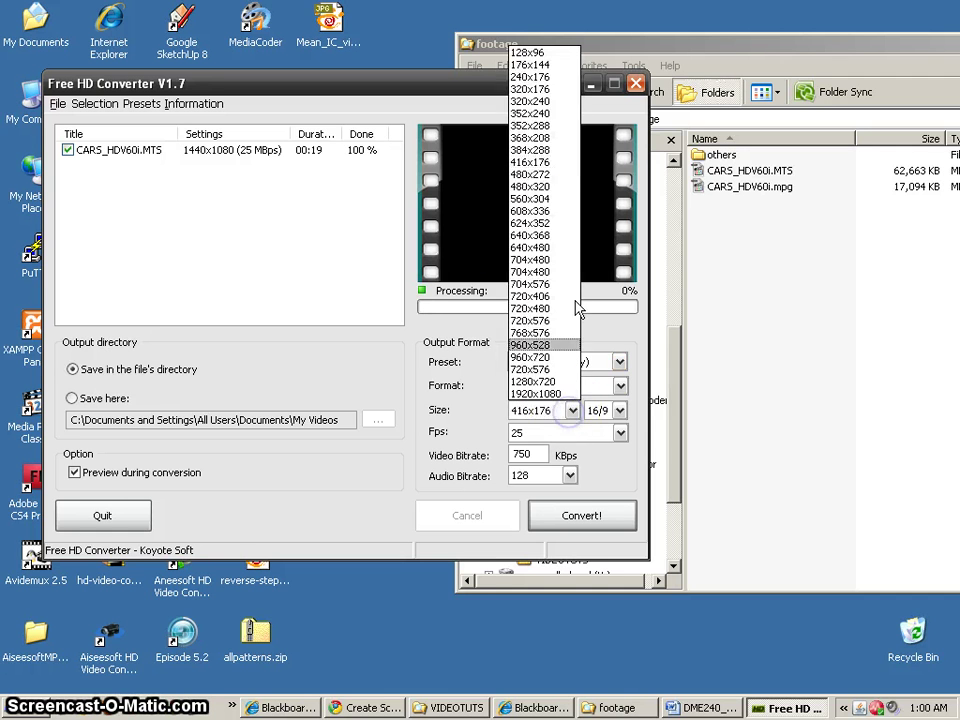
click(545, 236)
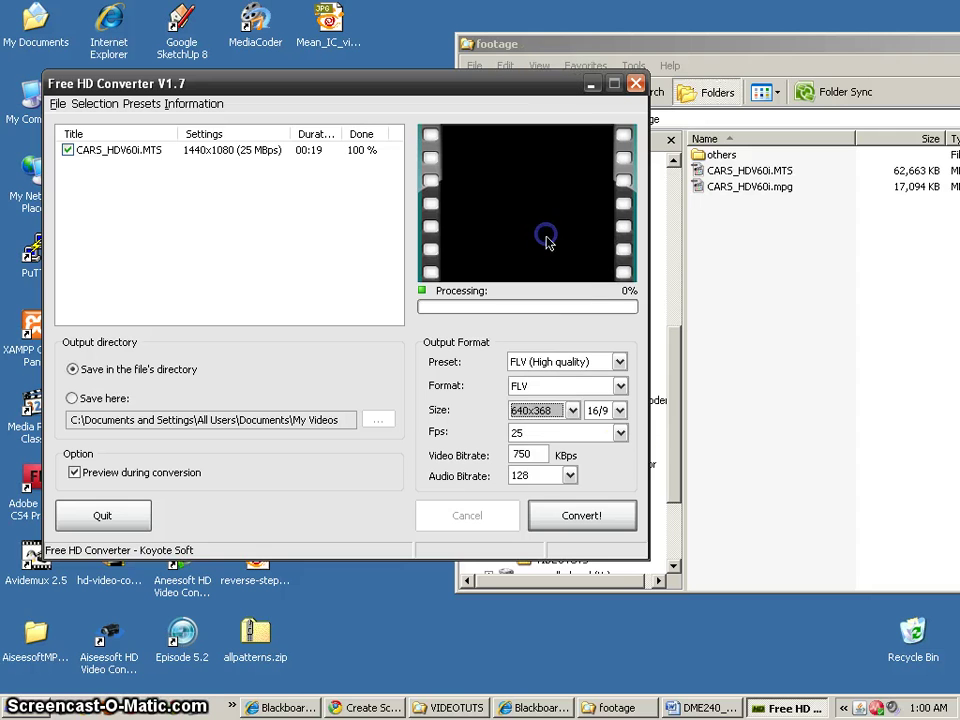
Step: Choose the 16/9 aspect ratio and set the frame rate to 30 fps for the FLV output
click(621, 411)
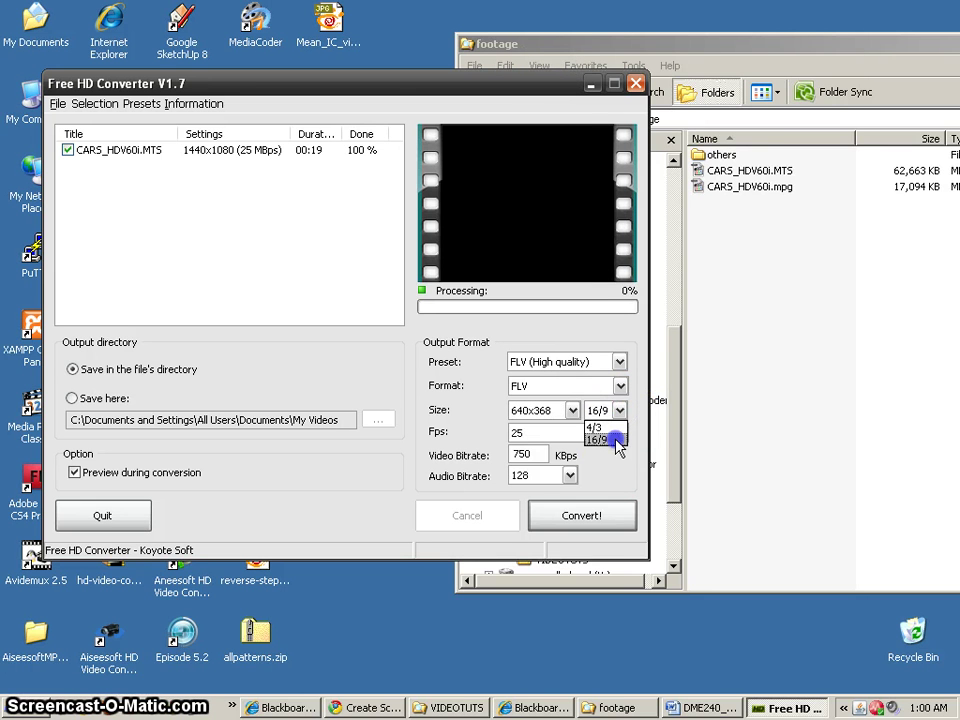
click(615, 440)
click(620, 432)
click(558, 520)
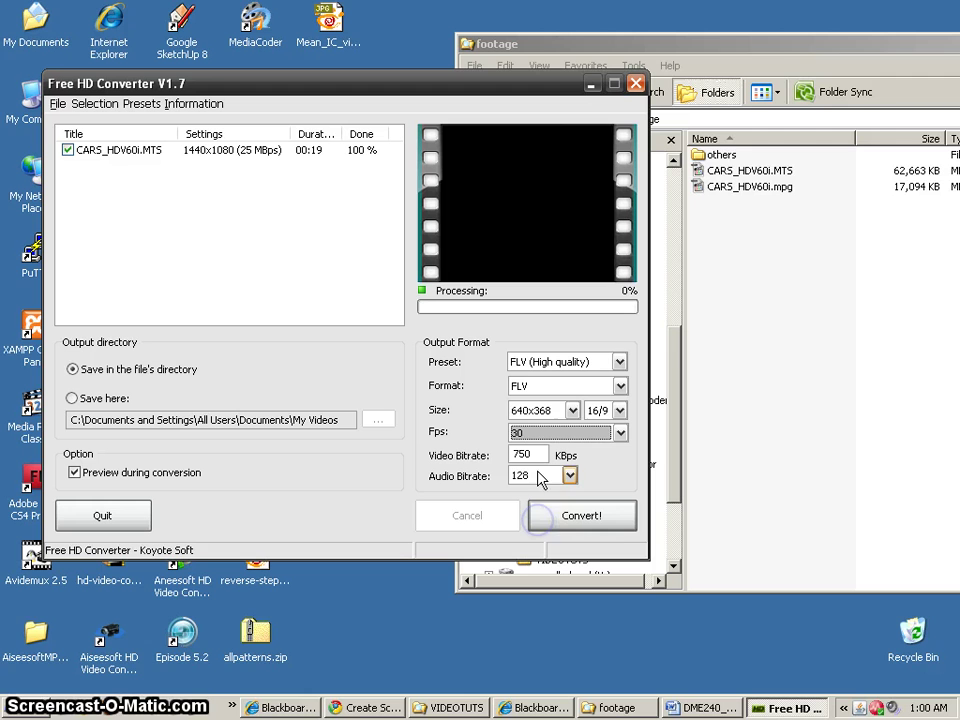
Step: Set the video bitrate to 1500 KBps, keep the audio bitrate at 128, and start the FLV conversion
click(537, 454)
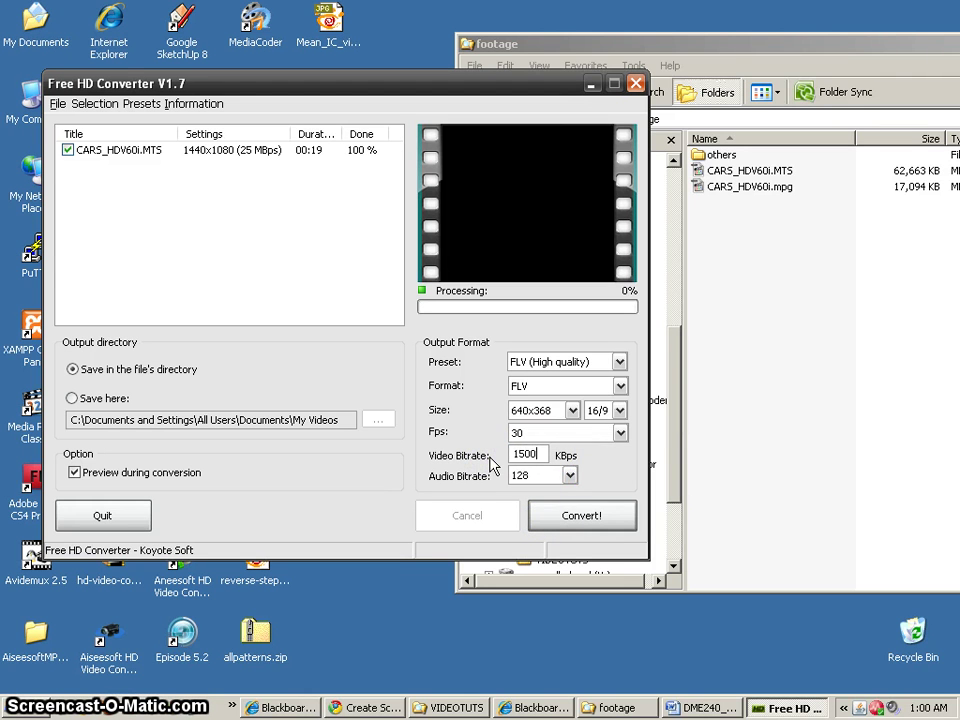
click(570, 476)
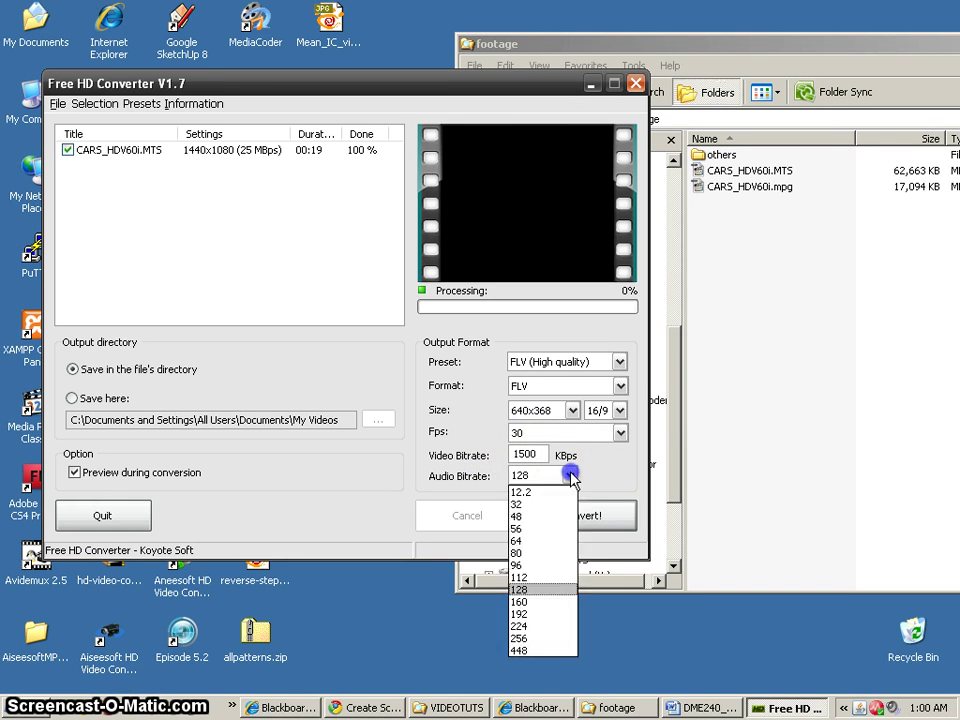
click(604, 470)
click(589, 365)
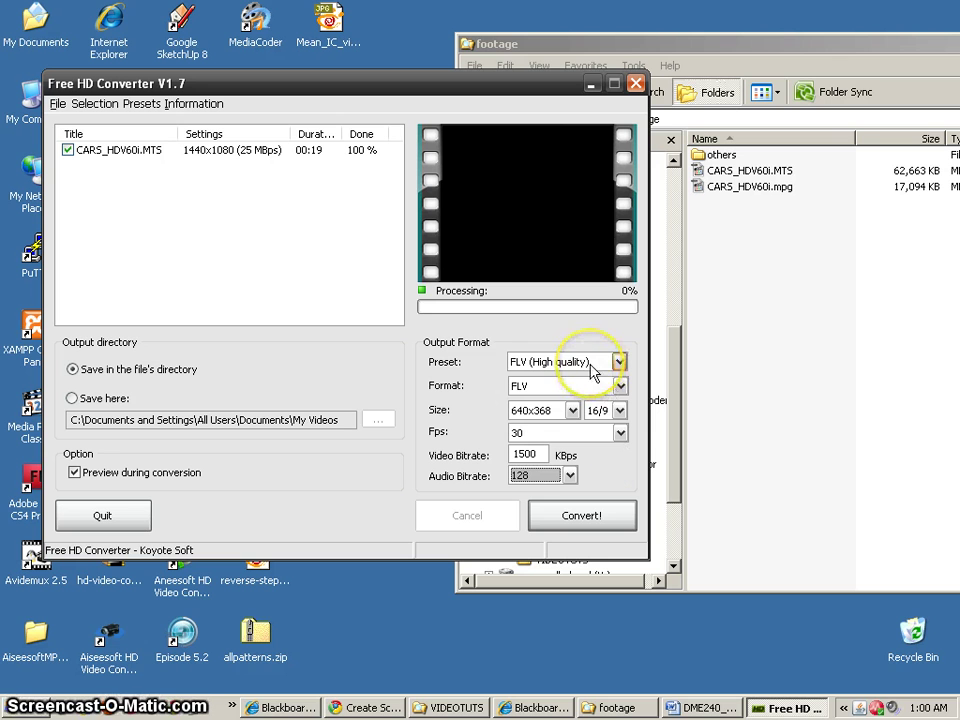
click(597, 527)
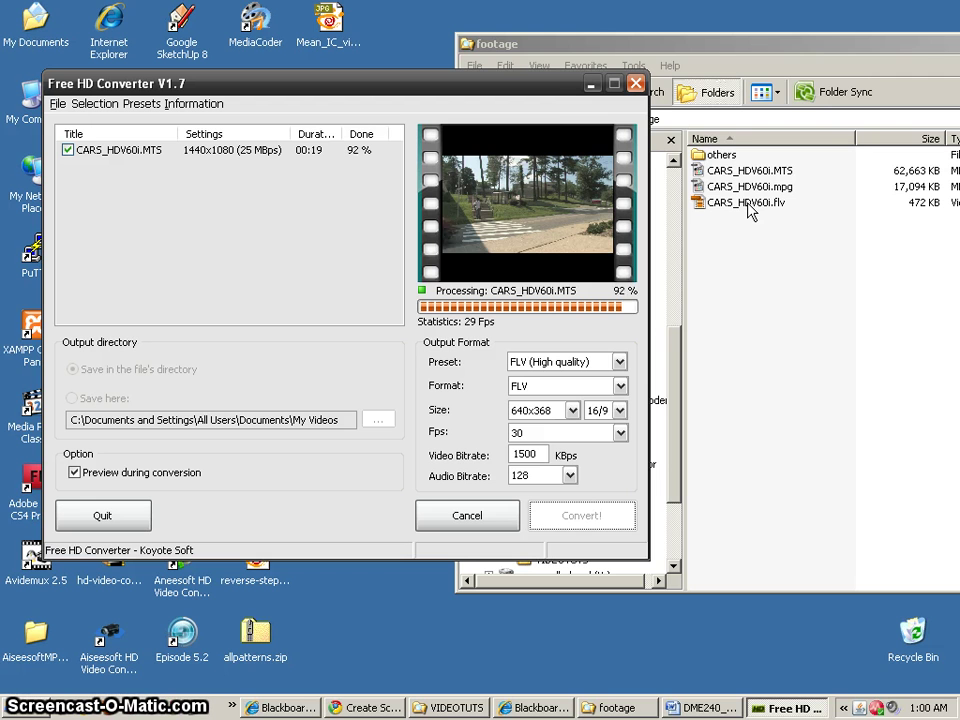
Step: Apply the iPhone format output preset for the next conversion of CARS_HDV60i.MTS
click(568, 366)
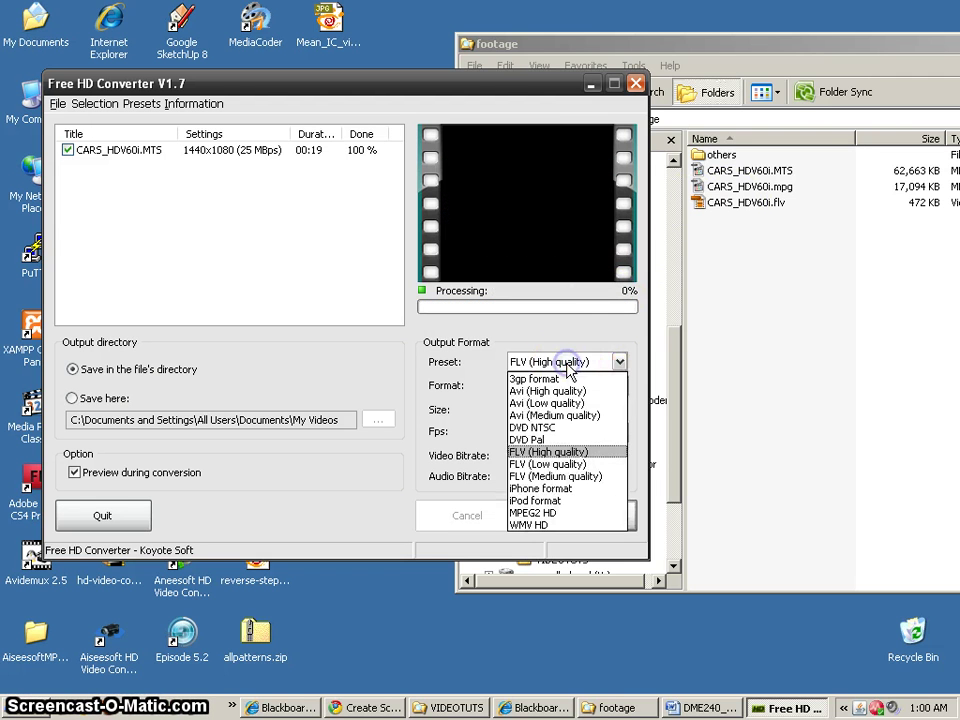
click(552, 490)
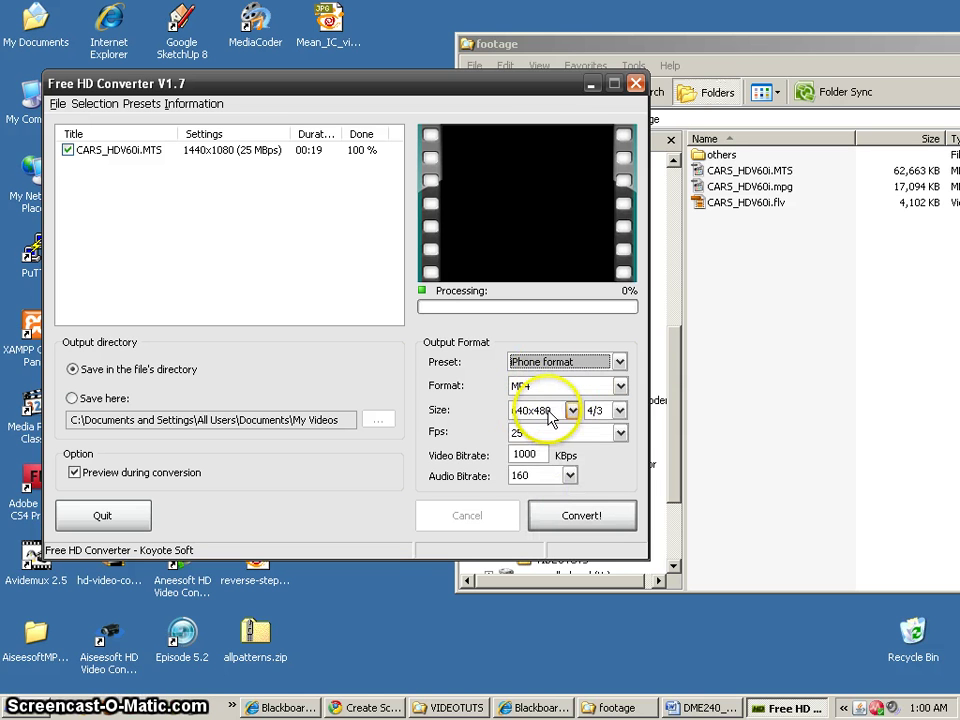
click(550, 412)
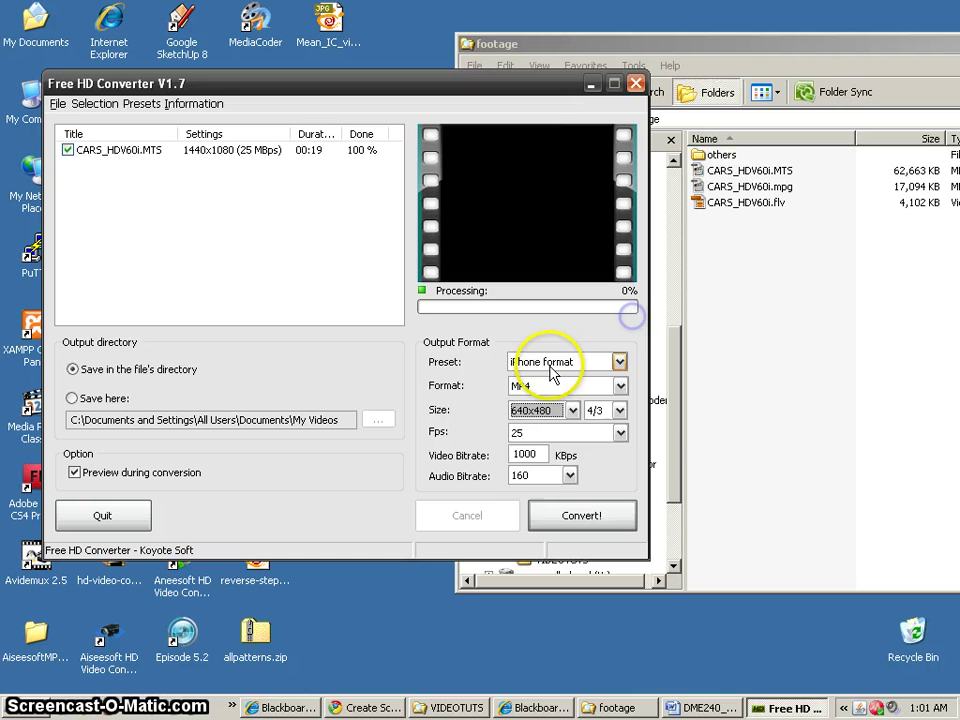
click(551, 362)
click(552, 489)
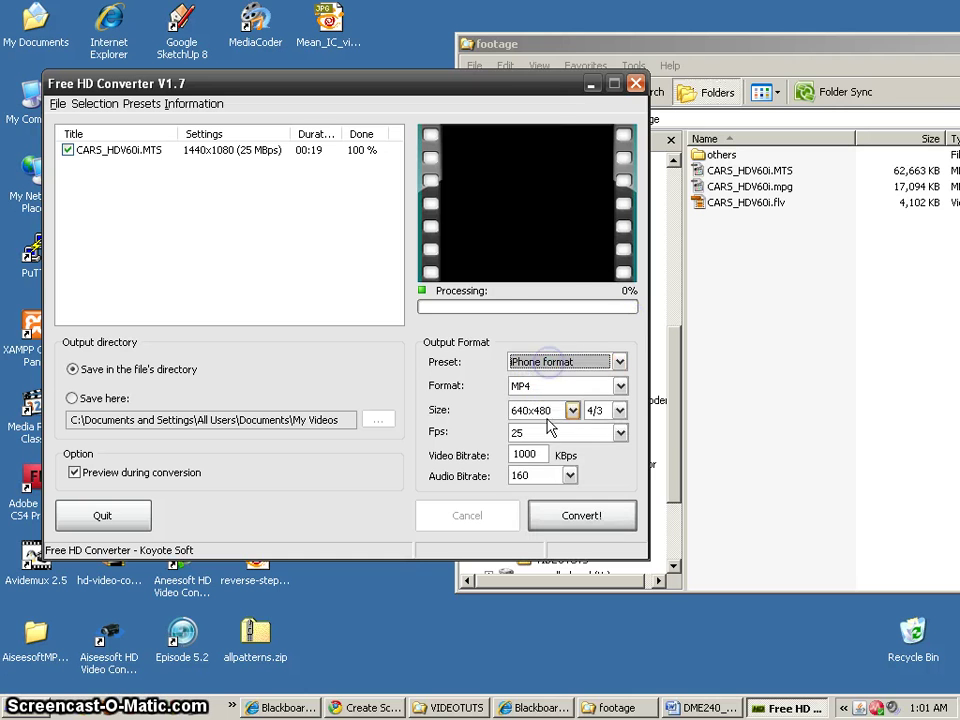
Step: Set the iPhone output to 640x368 with a 16/9 aspect ratio and 30 fps
click(548, 412)
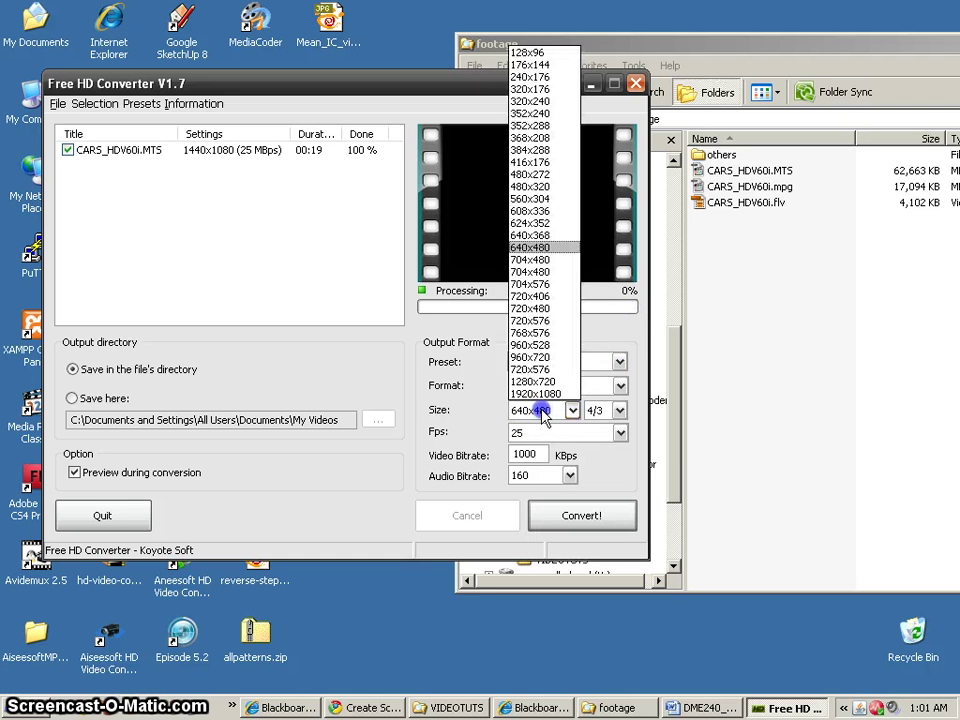
click(531, 237)
click(619, 410)
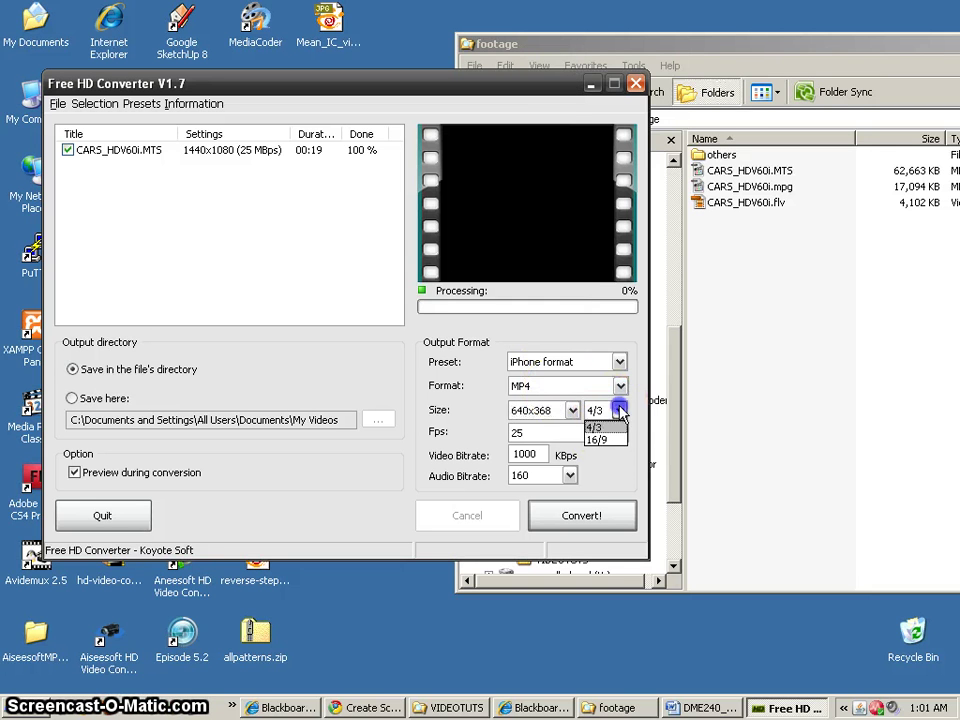
click(619, 433)
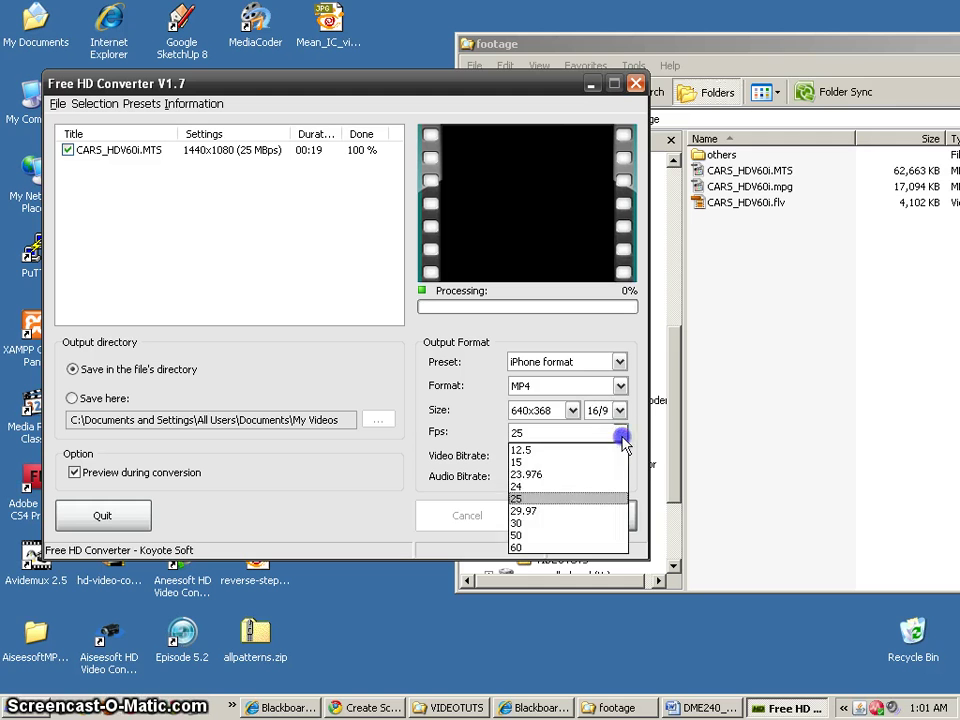
click(560, 527)
Step: Set the video bitrate to 1500 KBps and the audio bitrate to 128, and start the iPhone format conversion
double_click(520, 454)
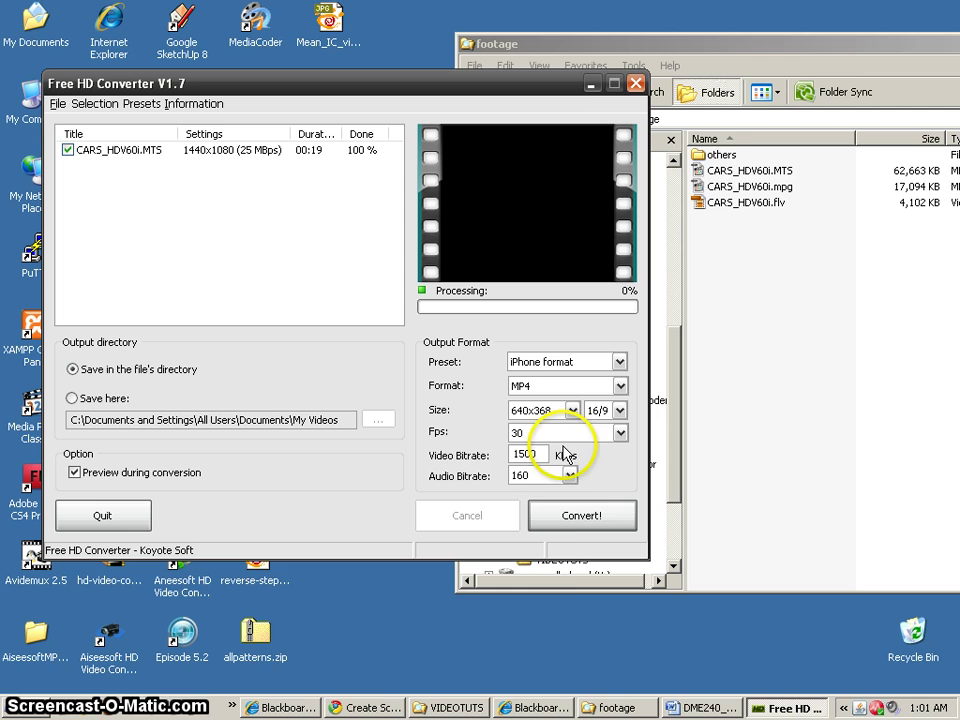
click(569, 476)
click(530, 593)
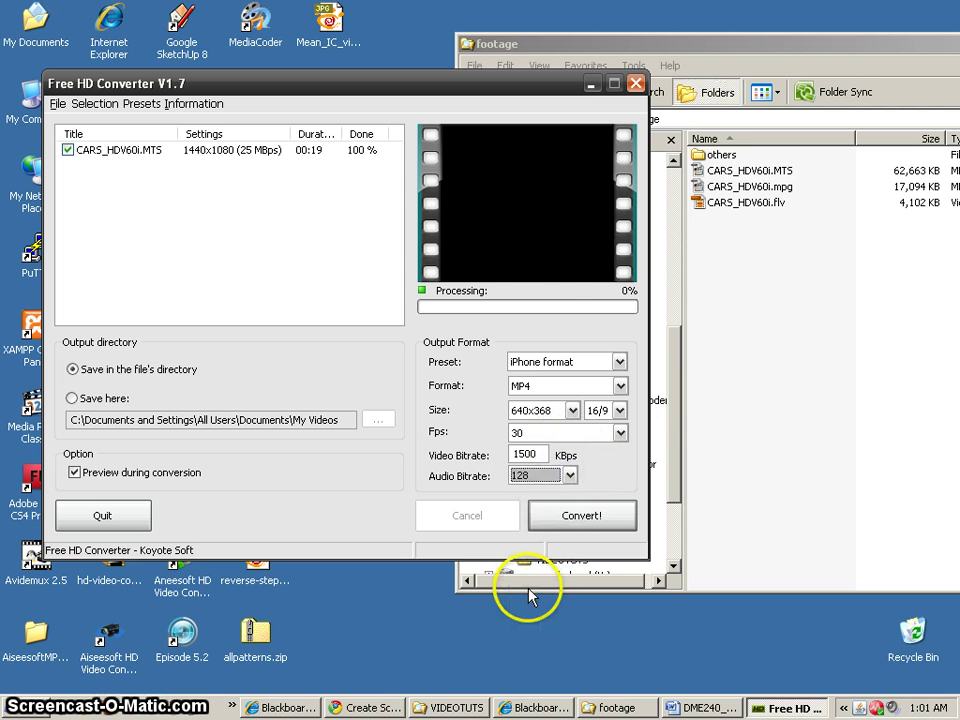
click(573, 517)
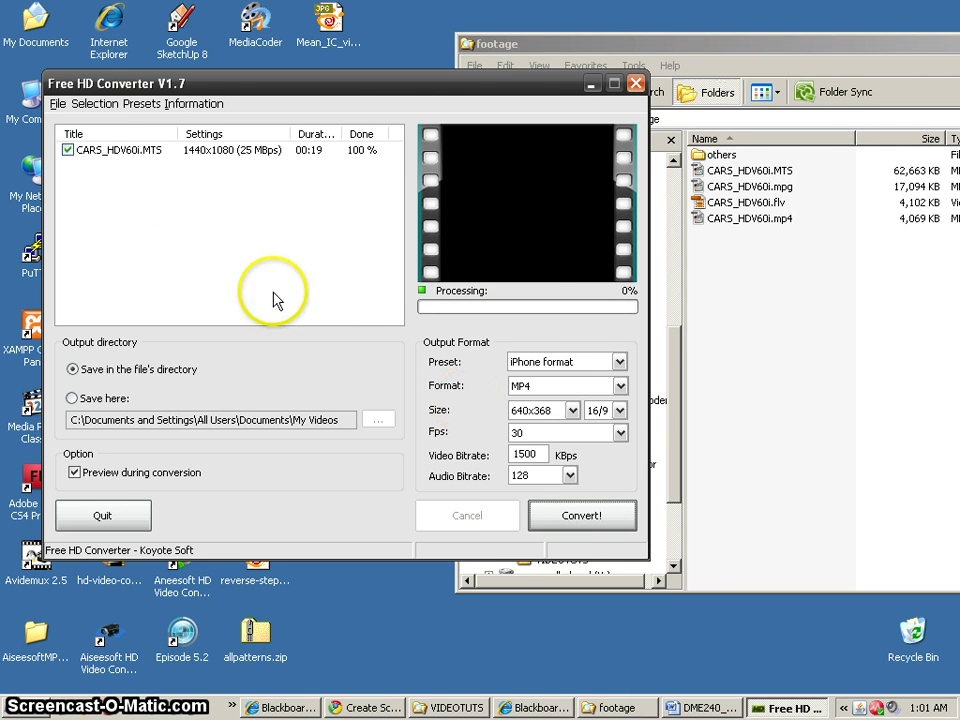
Step: Apply the WMV HD preset to CARS_HDV60i.MTS and set the output to 640x368 at 30 fps
click(129, 154)
click(567, 362)
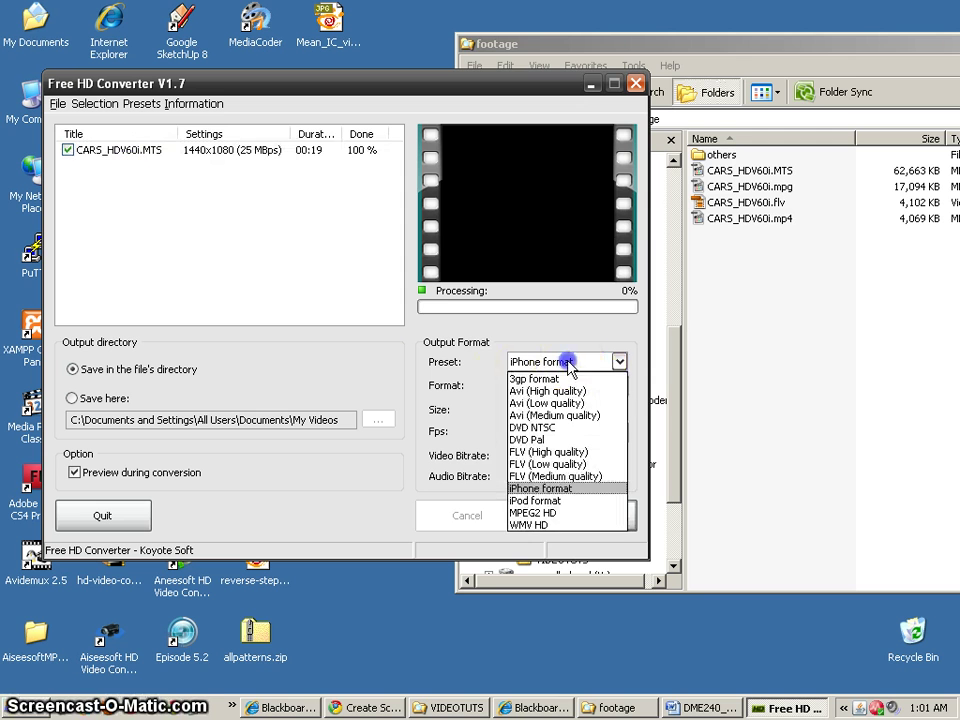
click(538, 525)
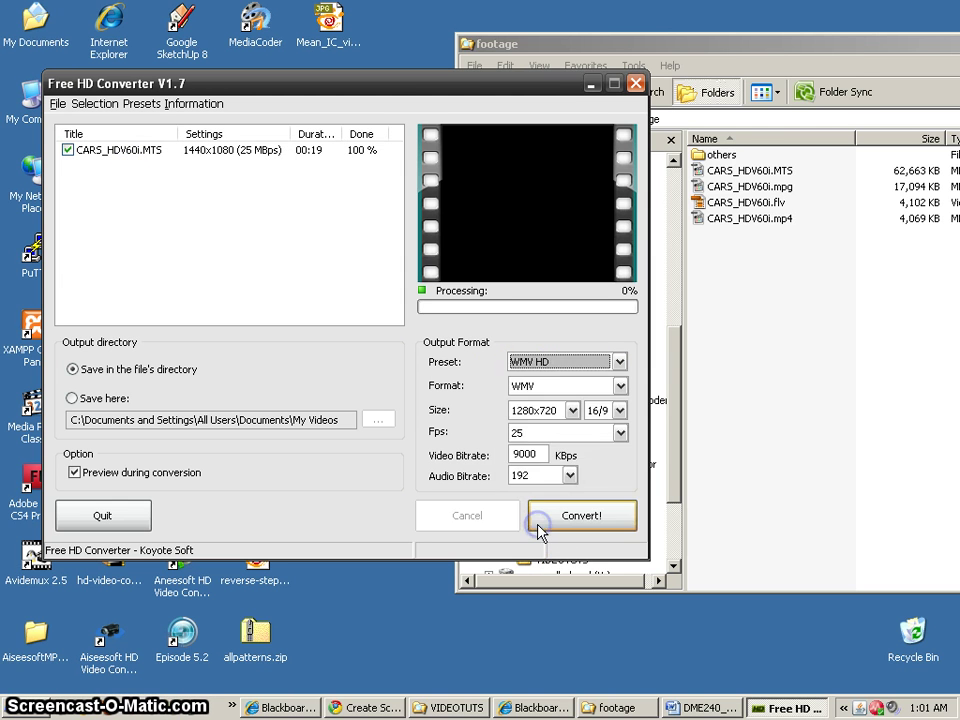
click(551, 413)
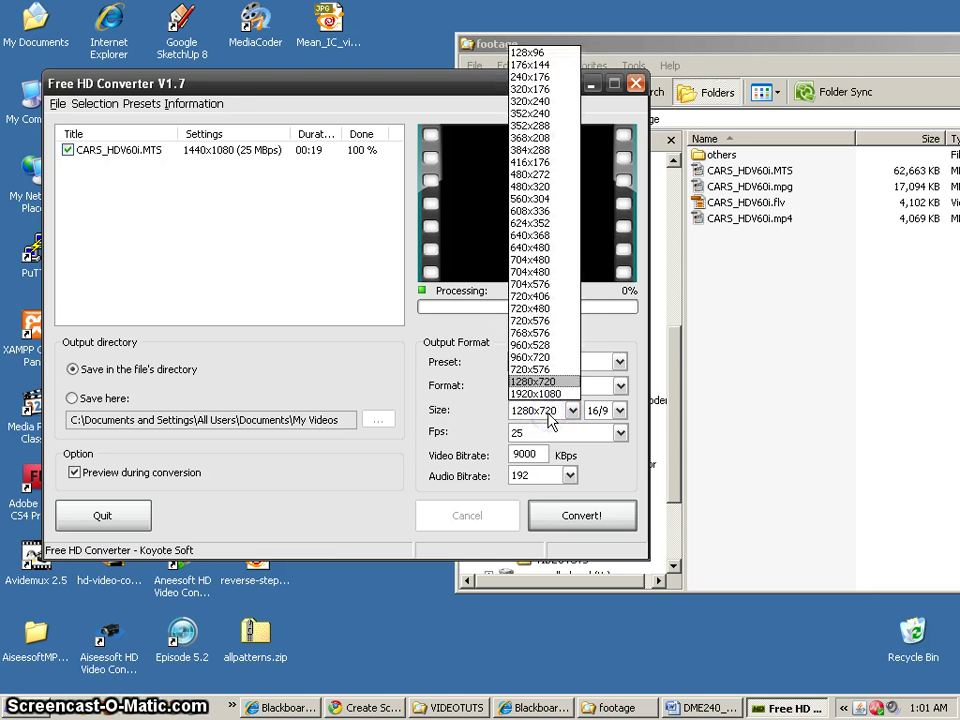
click(539, 236)
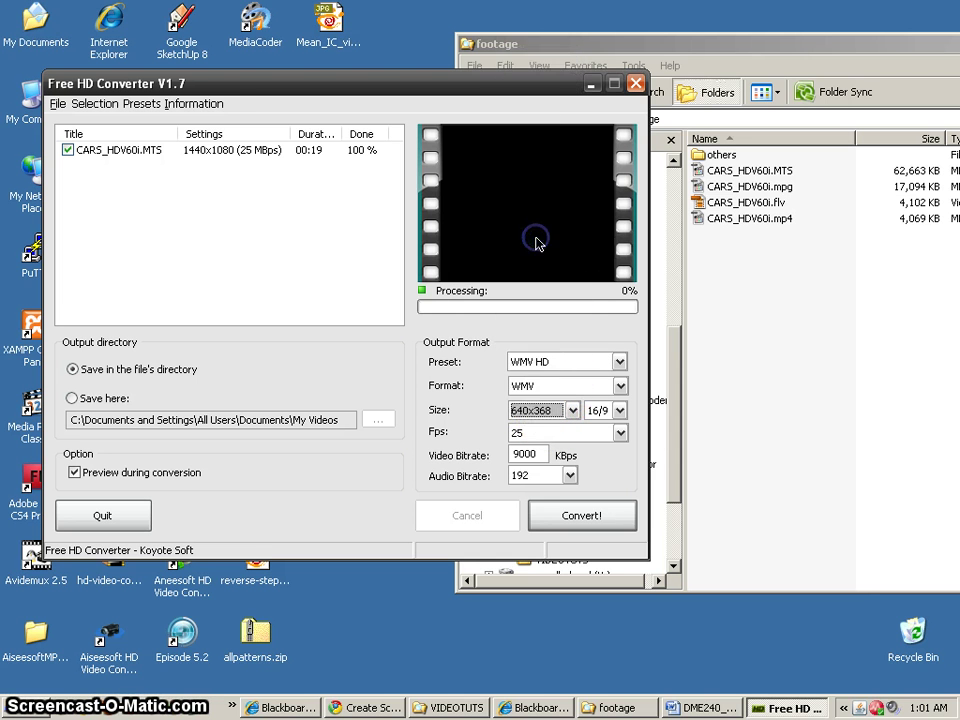
click(620, 433)
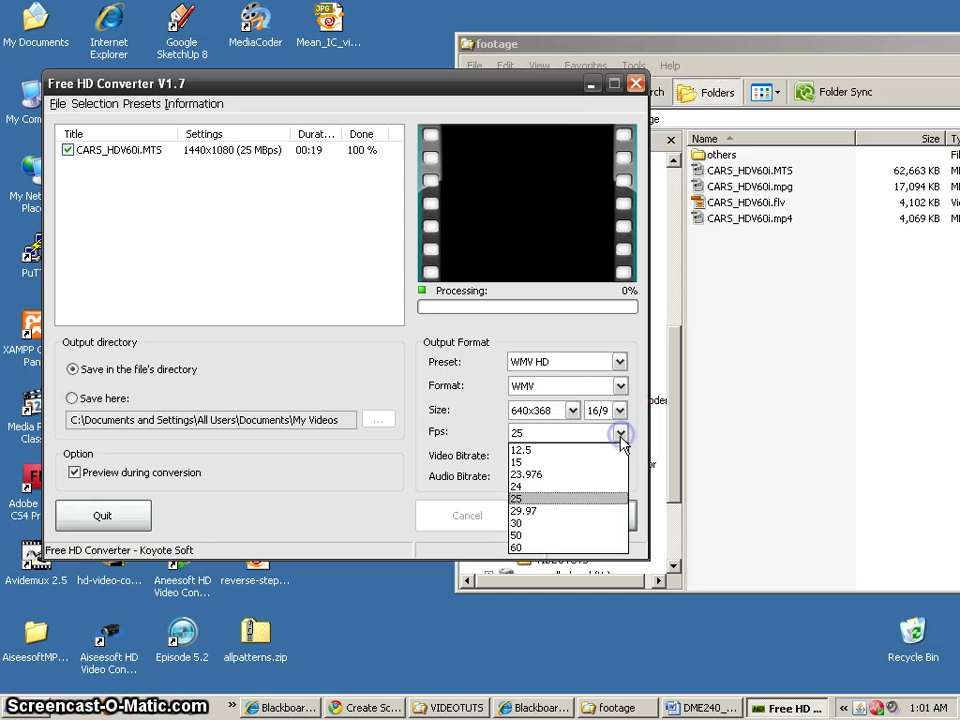
click(553, 522)
Step: Set the WMV video bitrate to 1500 KBps and the audio bitrate to 128, and start the conversion
drag(561, 454, 475, 455)
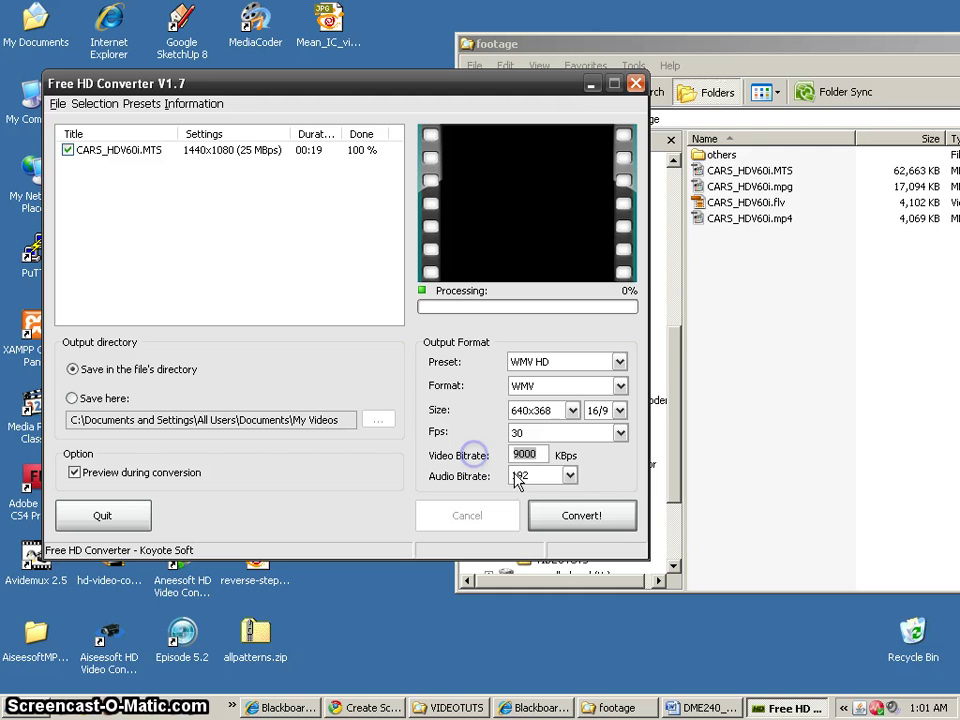
click(615, 519)
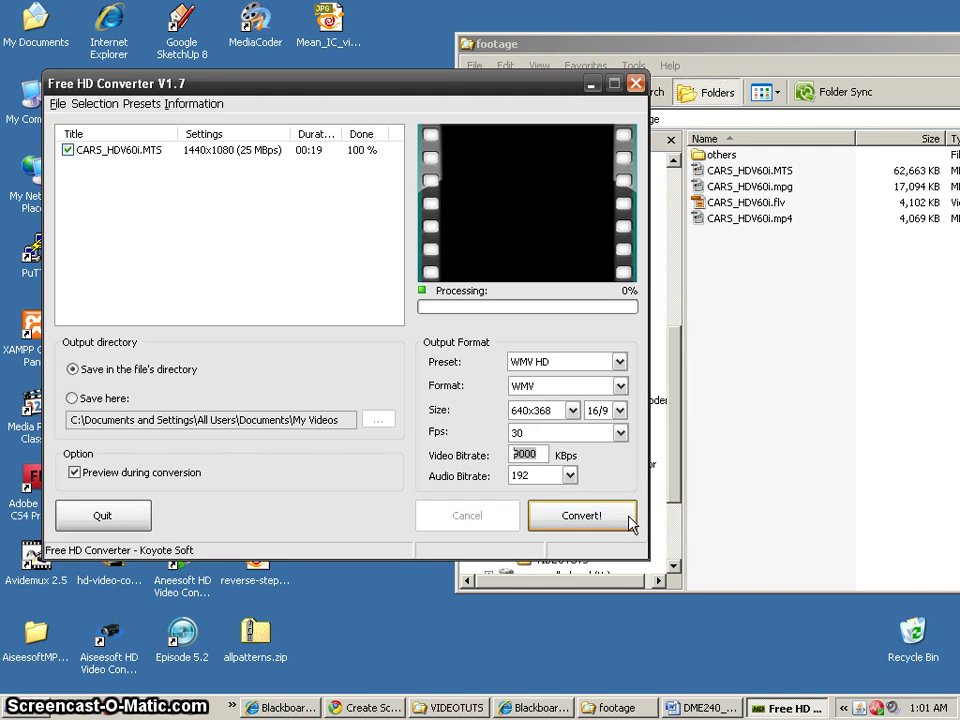
text(1500)
click(575, 515)
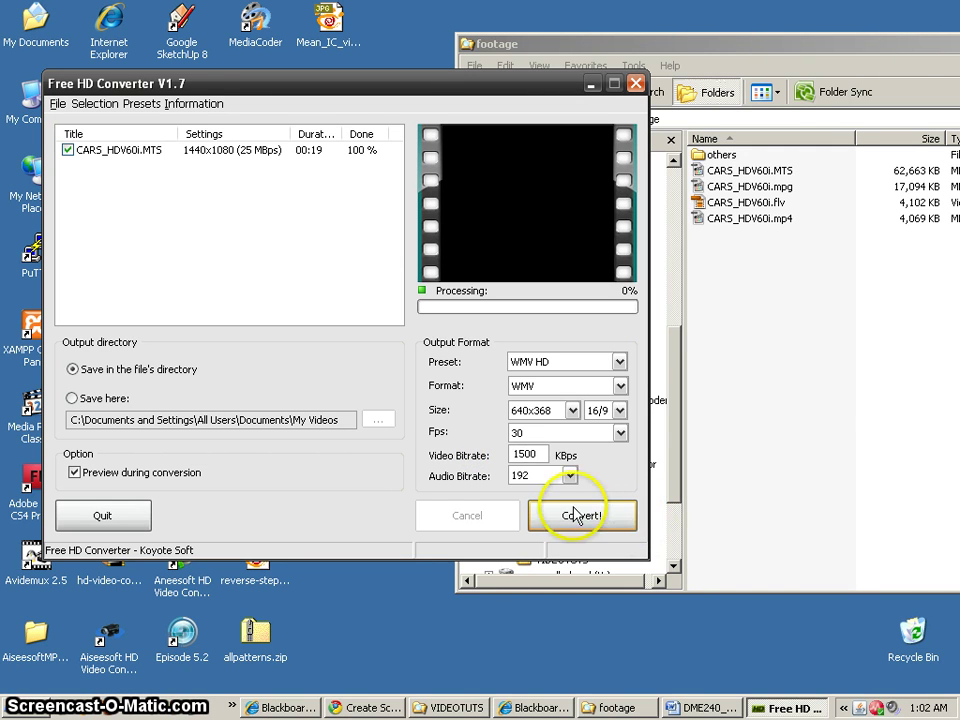
click(569, 476)
click(537, 585)
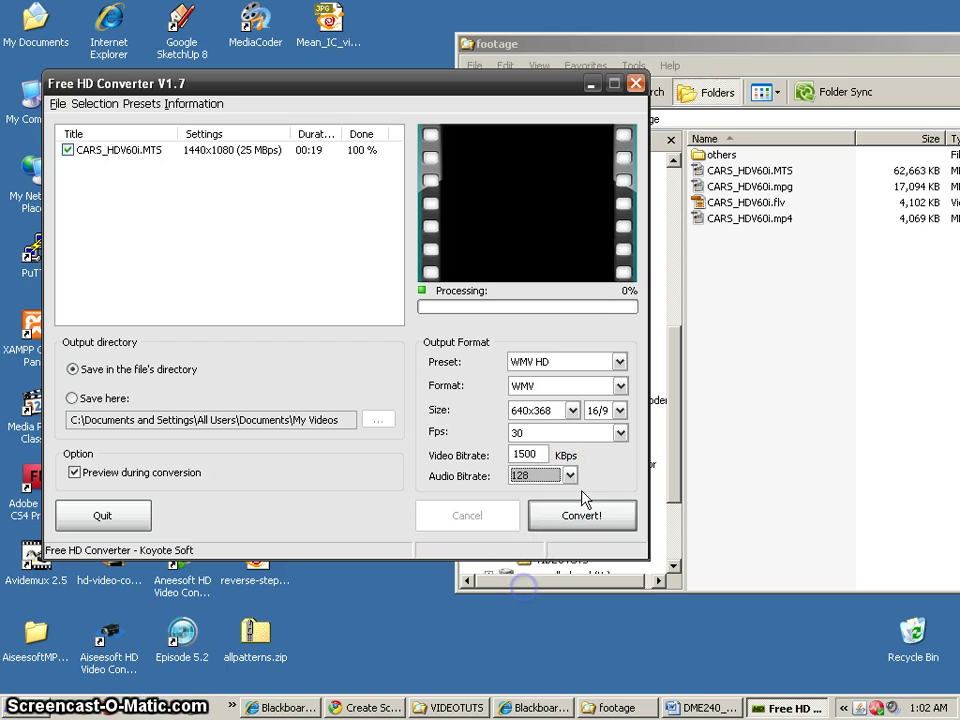
click(604, 518)
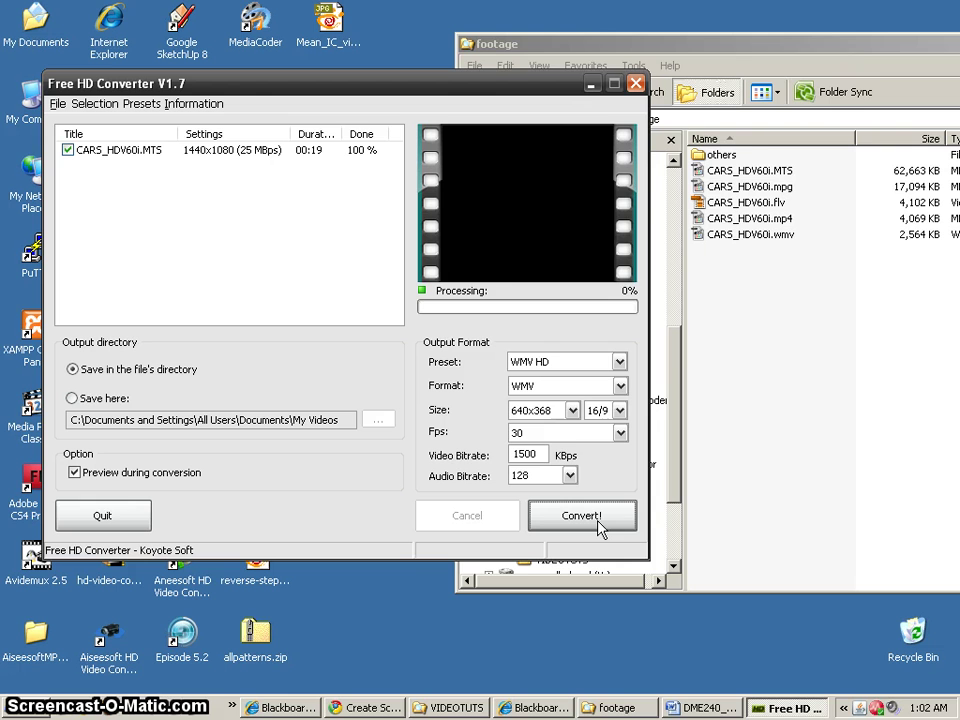
Step: Move the converted MPG, FLV, MP4 and WMV files from the footage folder to Output\Free HD Convertor and open that folder
click(742, 187)
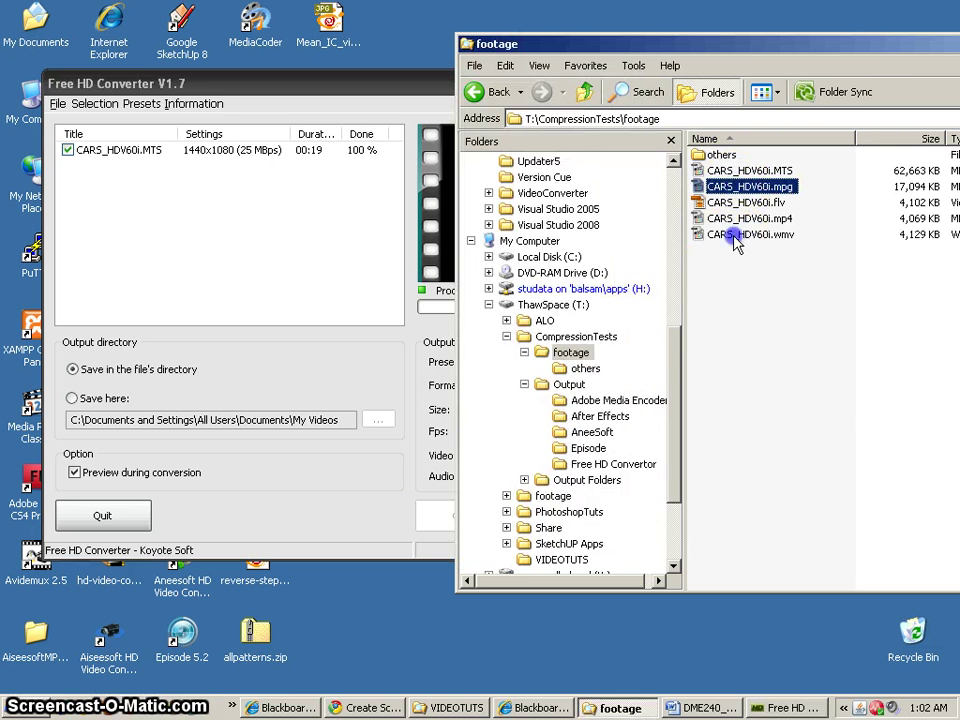
shift+click(735, 236)
drag(736, 246, 622, 472)
click(618, 464)
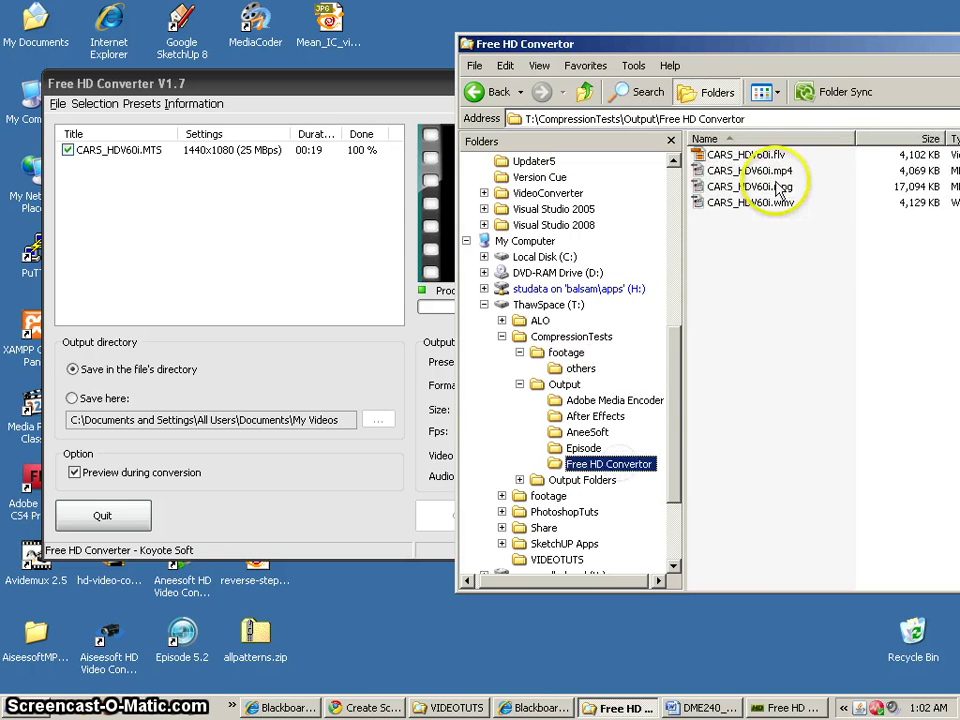
Step: Play the converted CARS_HDV60i.mp4 and scrub and pause through it to check the picture quality
double_click(768, 172)
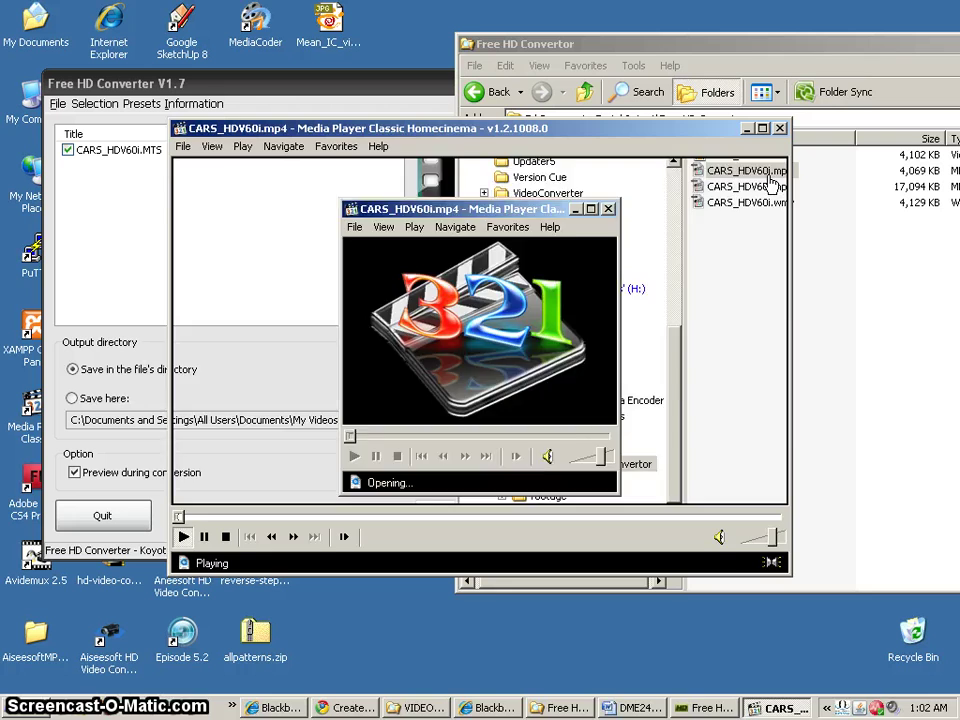
click(342, 449)
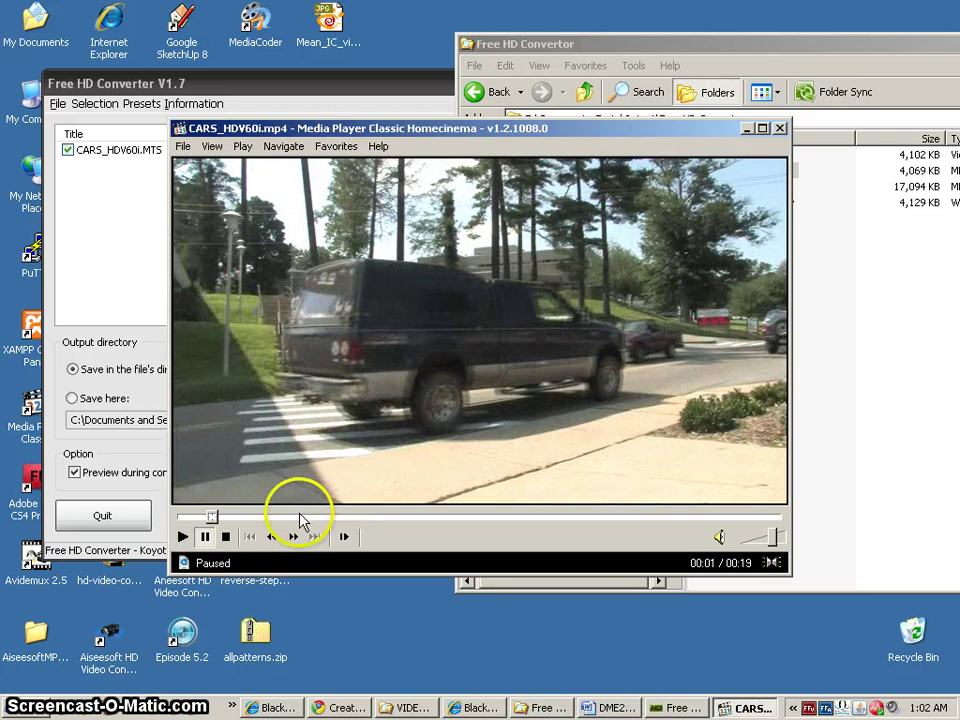
drag(300, 516, 266, 527)
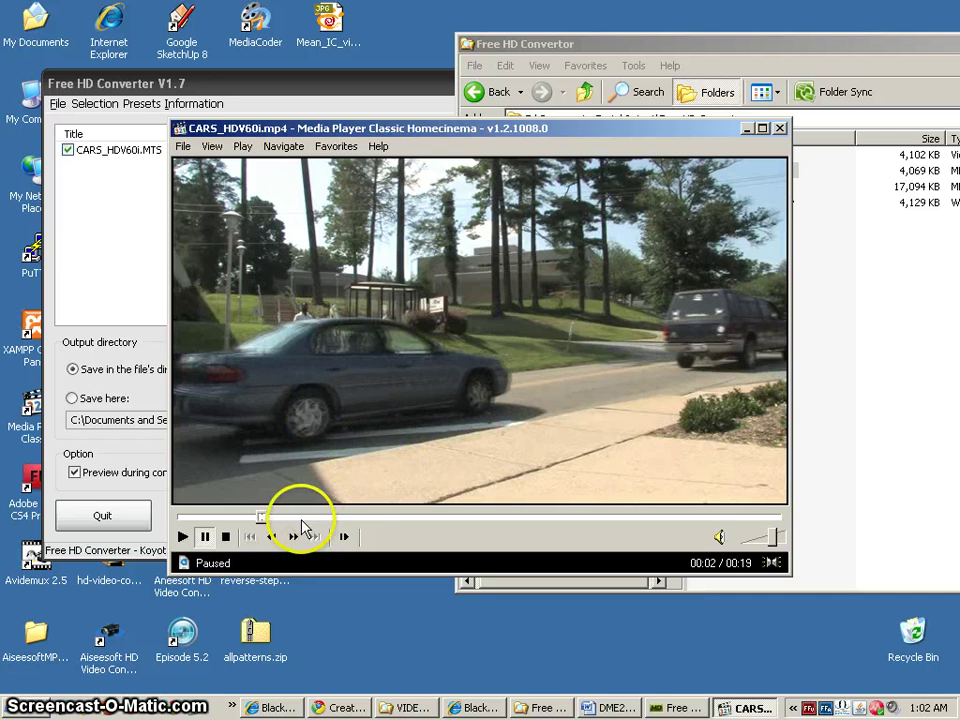
drag(296, 518, 471, 517)
click(394, 343)
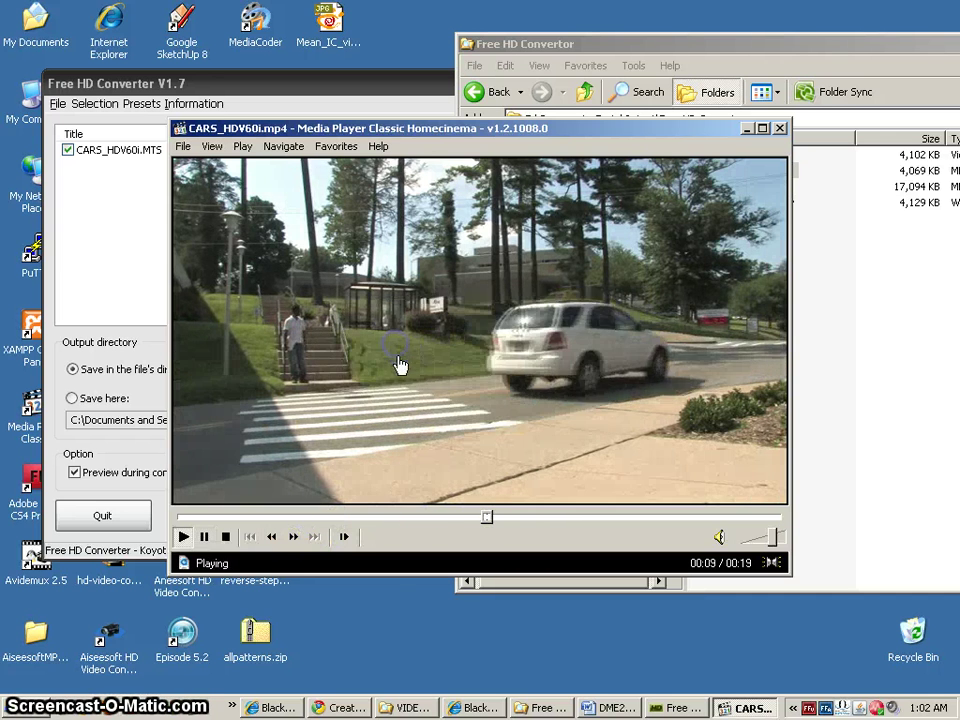
click(399, 413)
click(399, 413)
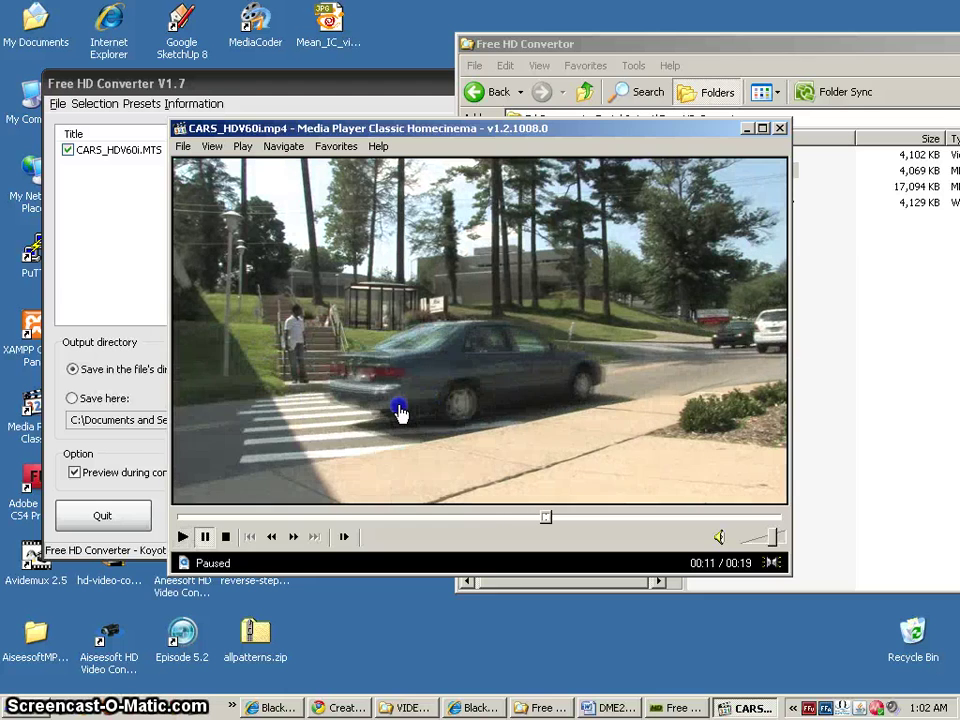
Step: Examine the opening frames of CARS_HDV60i.mp4 and move the player window clear of the folder's file list
click(181, 517)
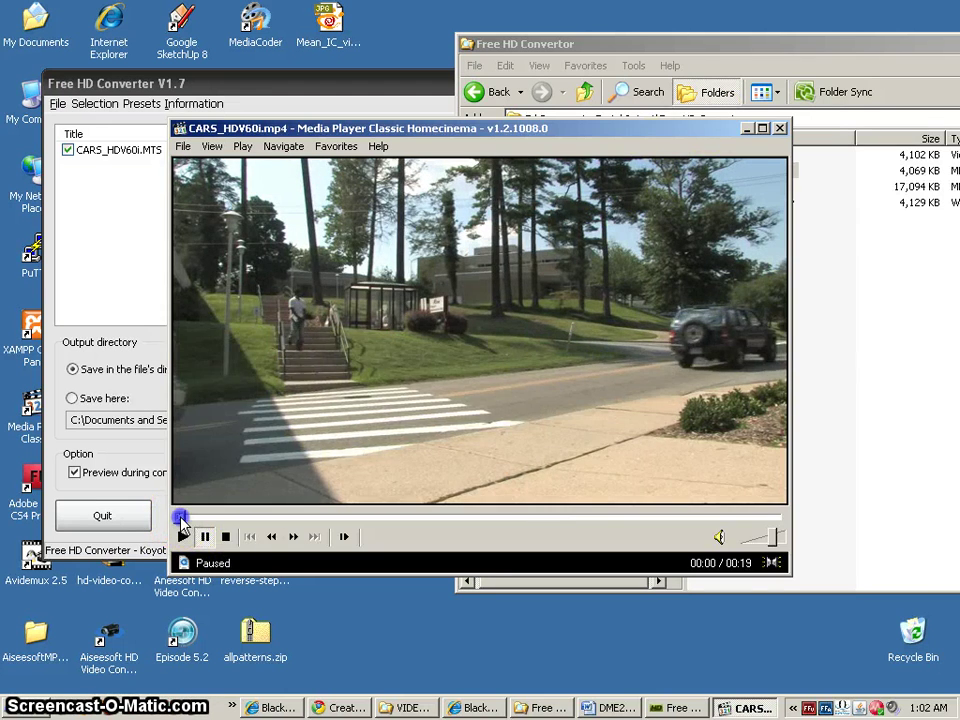
drag(181, 522, 204, 517)
drag(650, 128, 471, 75)
Step: Open CARS_HDV60i_H264_Widescreen_640x360_001.mov from the Episode output folder and inspect its opening frames
click(835, 412)
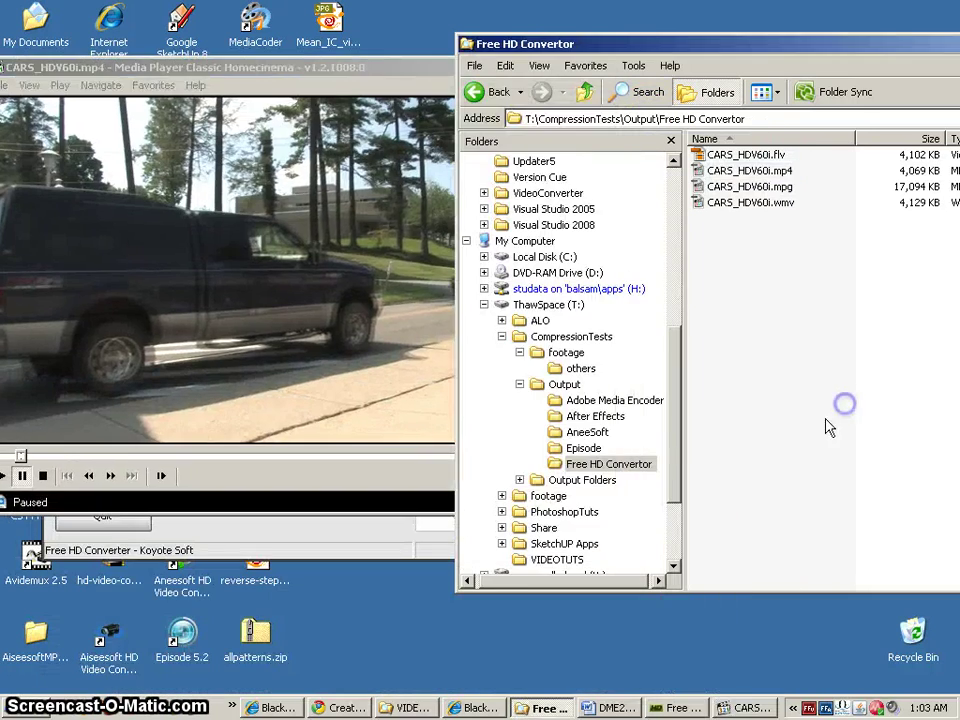
click(583, 448)
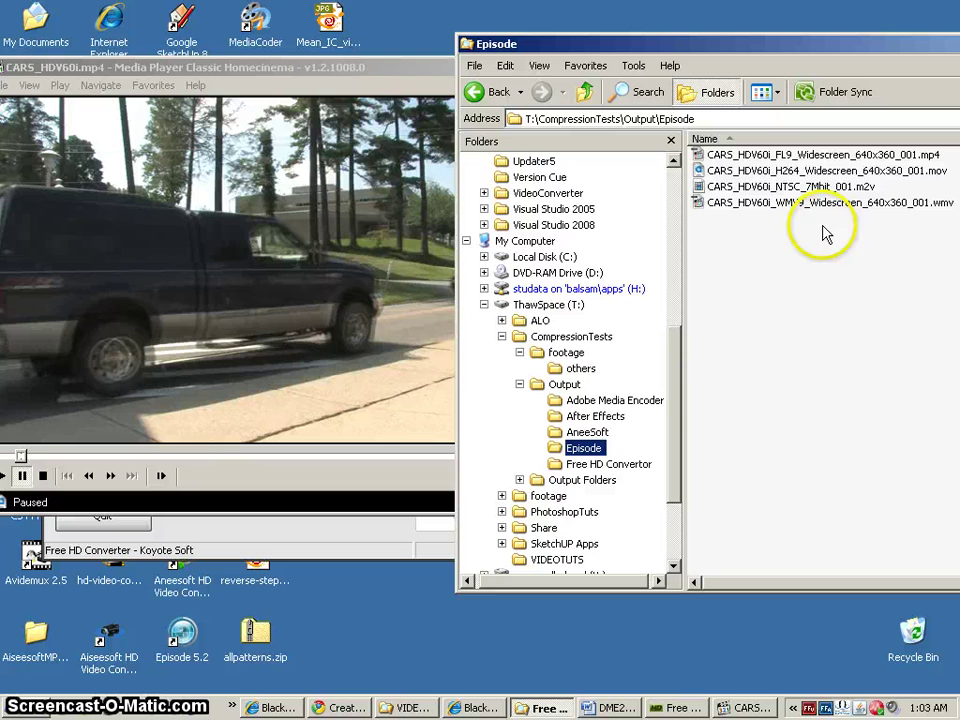
double_click(820, 170)
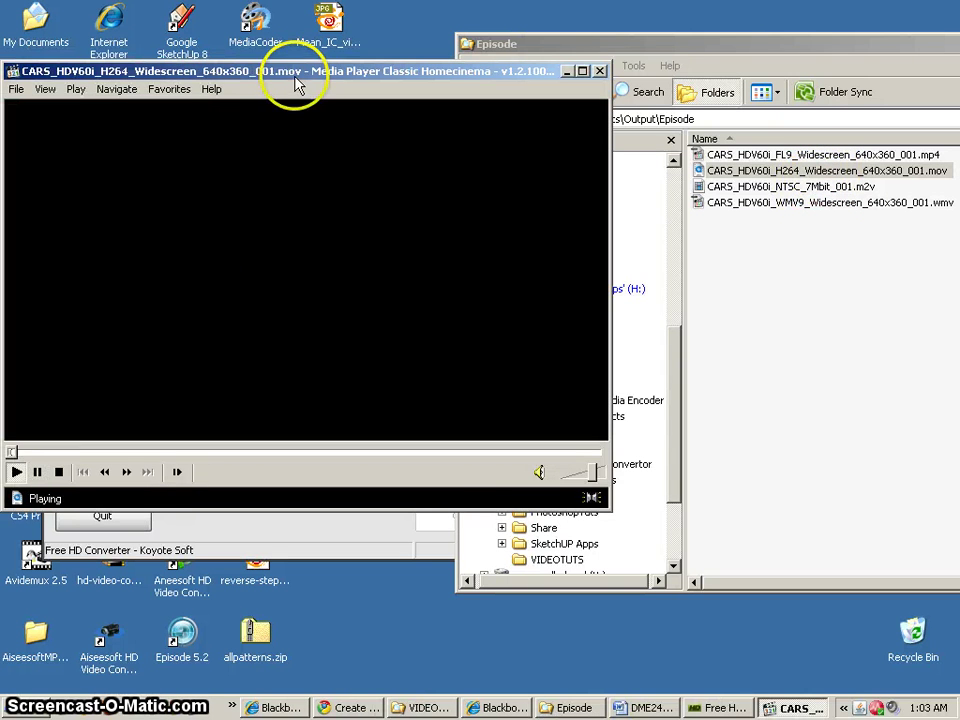
click(90, 424)
click(18, 453)
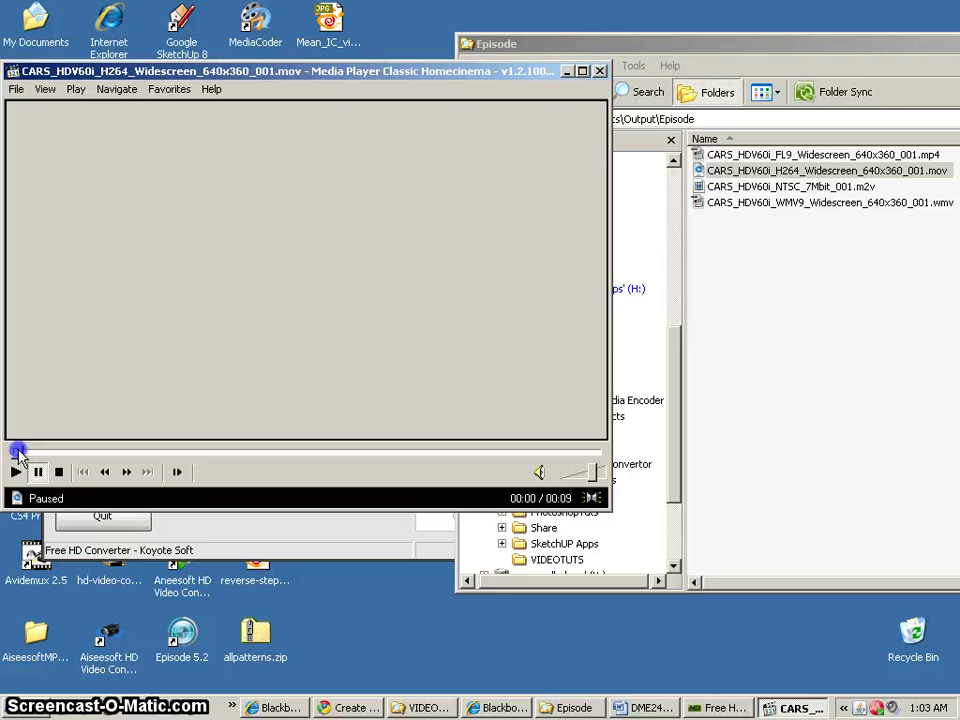
drag(50, 456, 18, 452)
Step: Load CARS_HDV60i_FL9_Widescreen_640x360_001.mp4 into the open player and examine its paused opening frames
drag(800, 155, 304, 283)
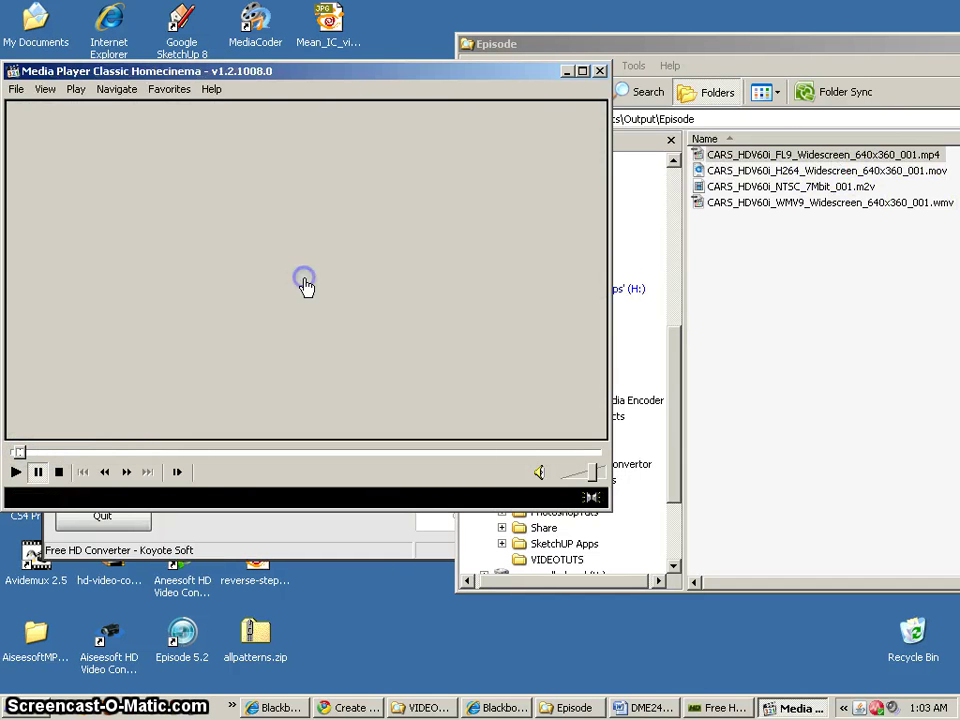
click(257, 294)
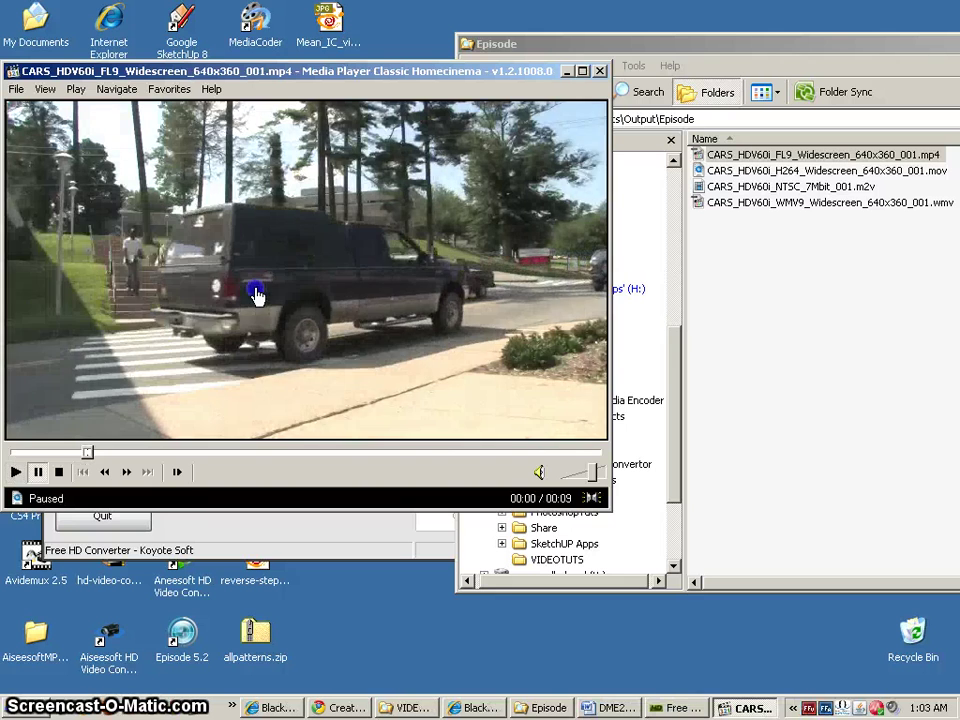
click(17, 452)
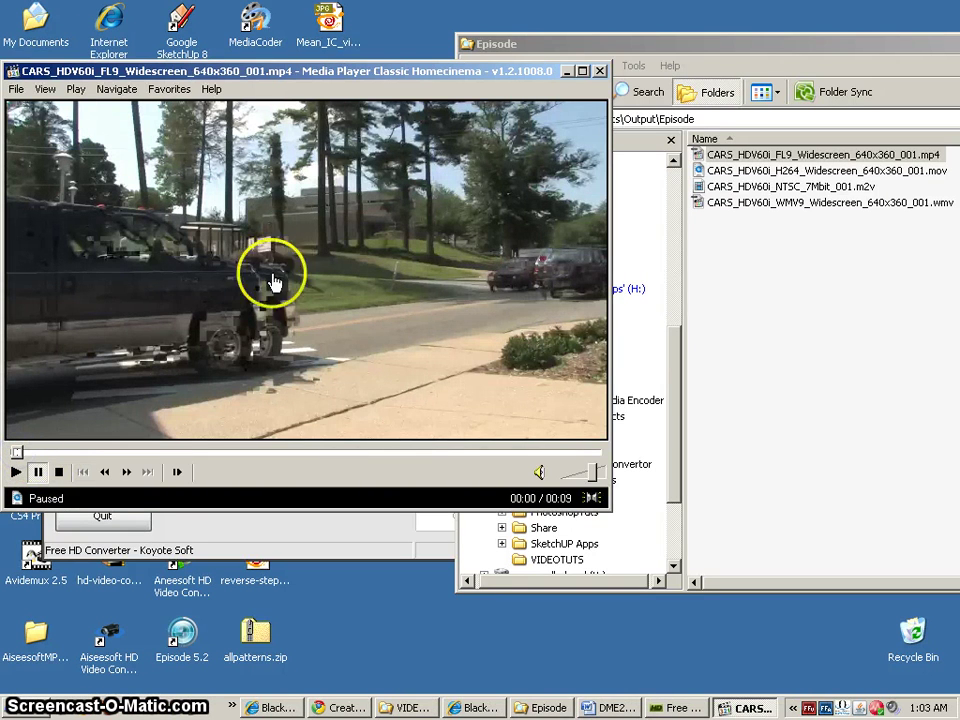
Step: Return to the Free HD Convertor output folder and play CARS_HDV60i.mp4 again for comparison
click(730, 321)
click(598, 466)
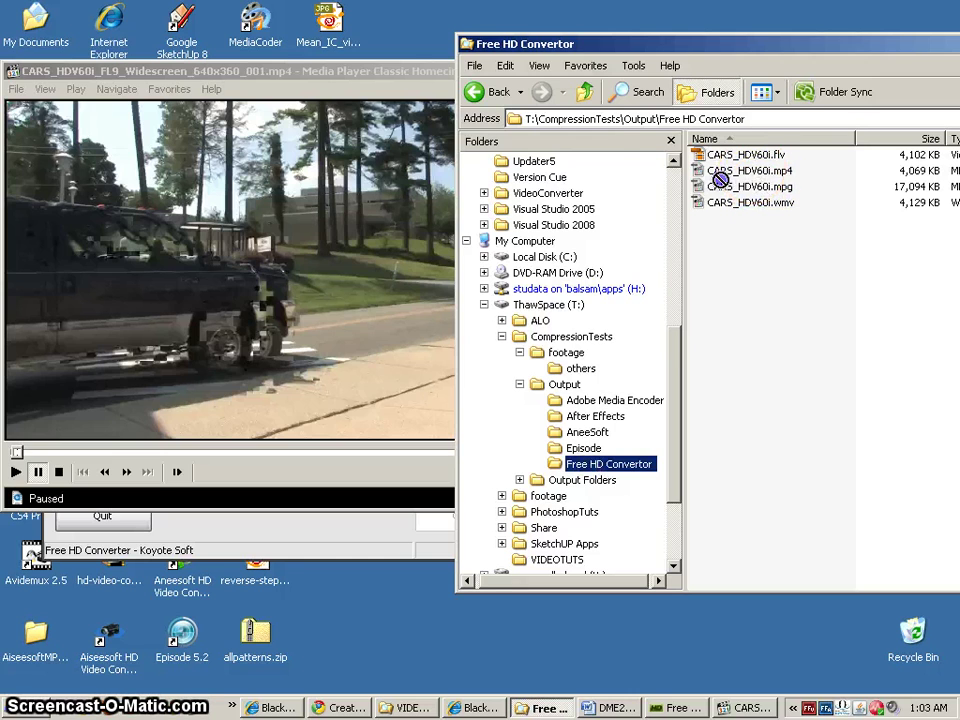
double_click(730, 172)
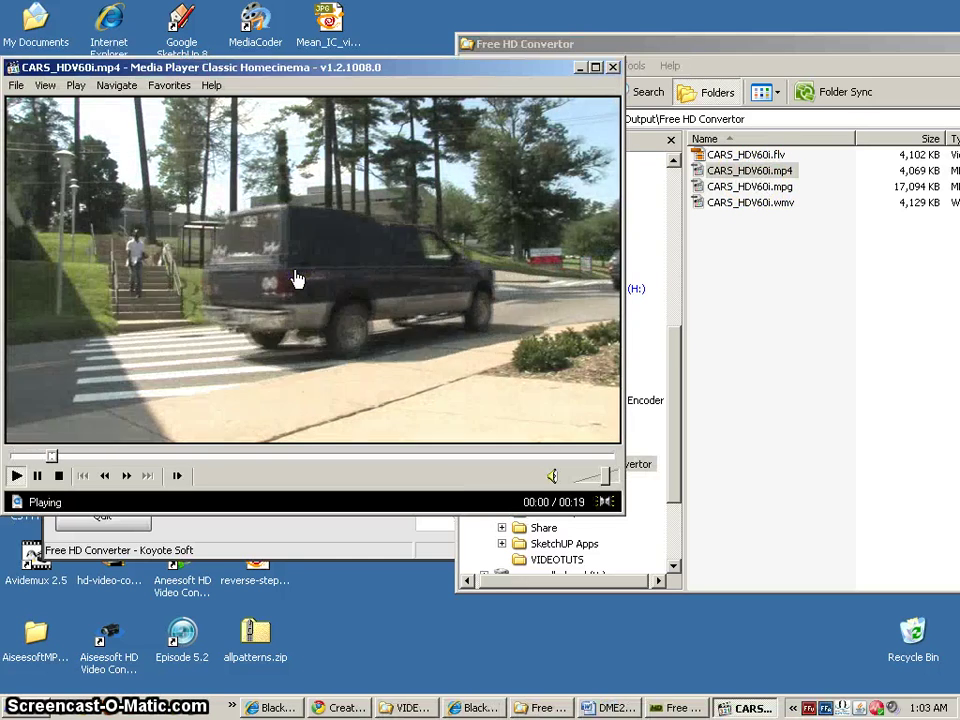
Step: Play the converted CARS_HDV60i.wmv, pausing and resuming it to check its picture quality
double_click(760, 203)
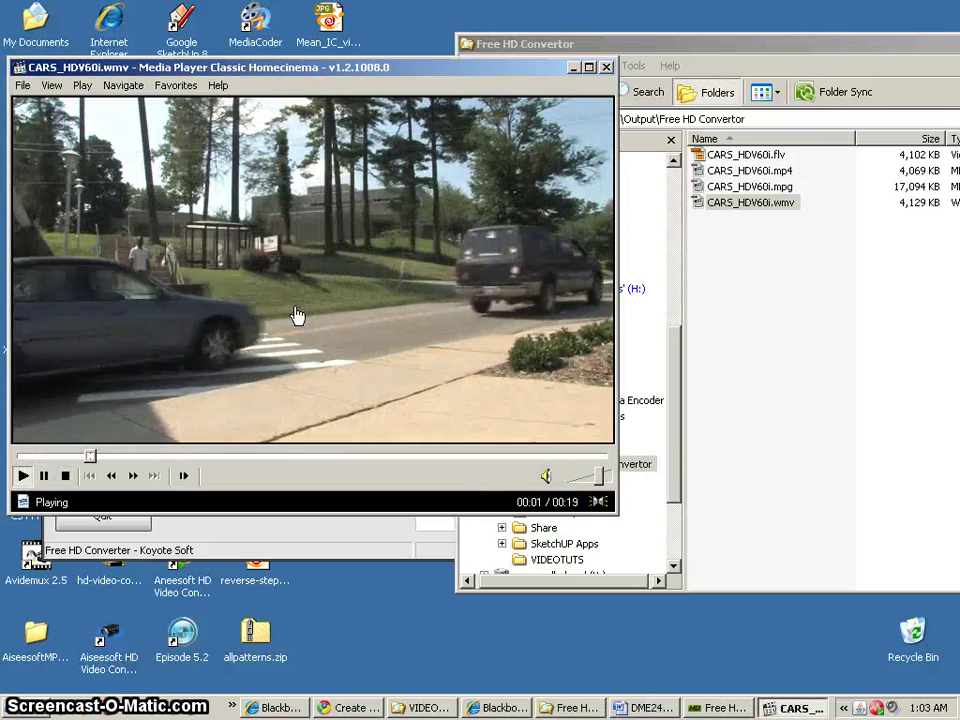
click(296, 313)
click(333, 317)
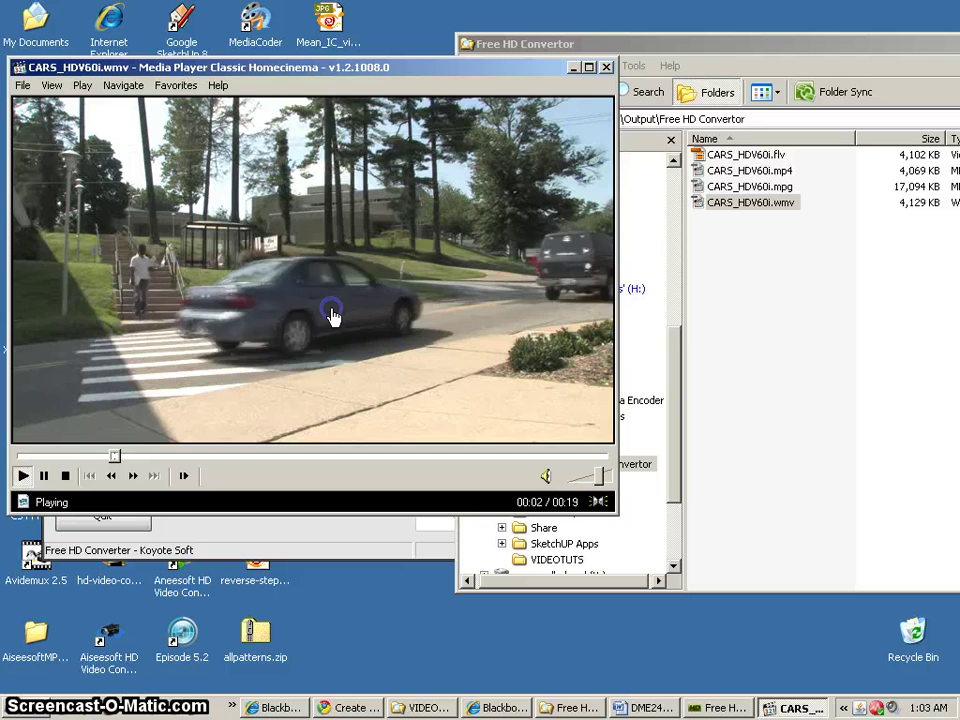
Step: Pause the WMV, briefly play CARS_HDV60i.mp4 and pause it to compare picture quality, and close the media player
click(329, 316)
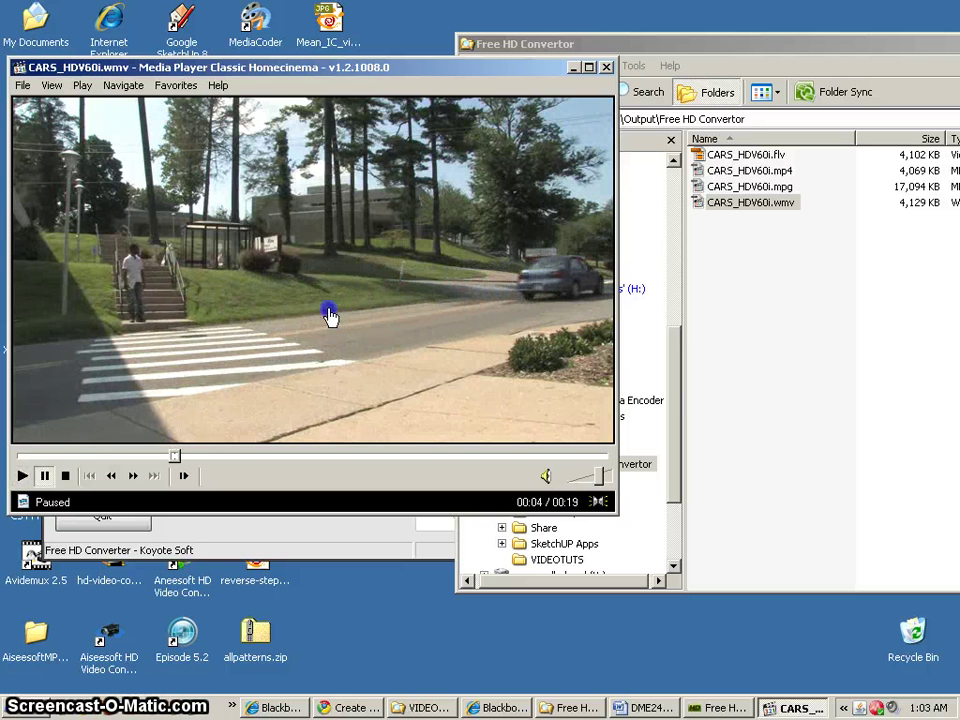
double_click(756, 172)
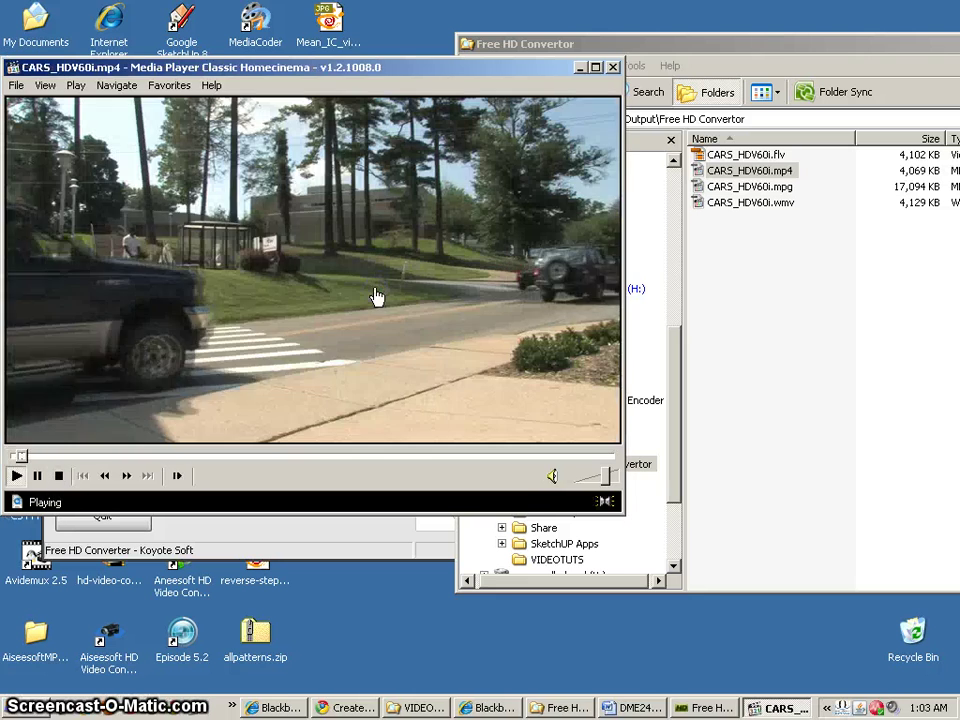
click(374, 289)
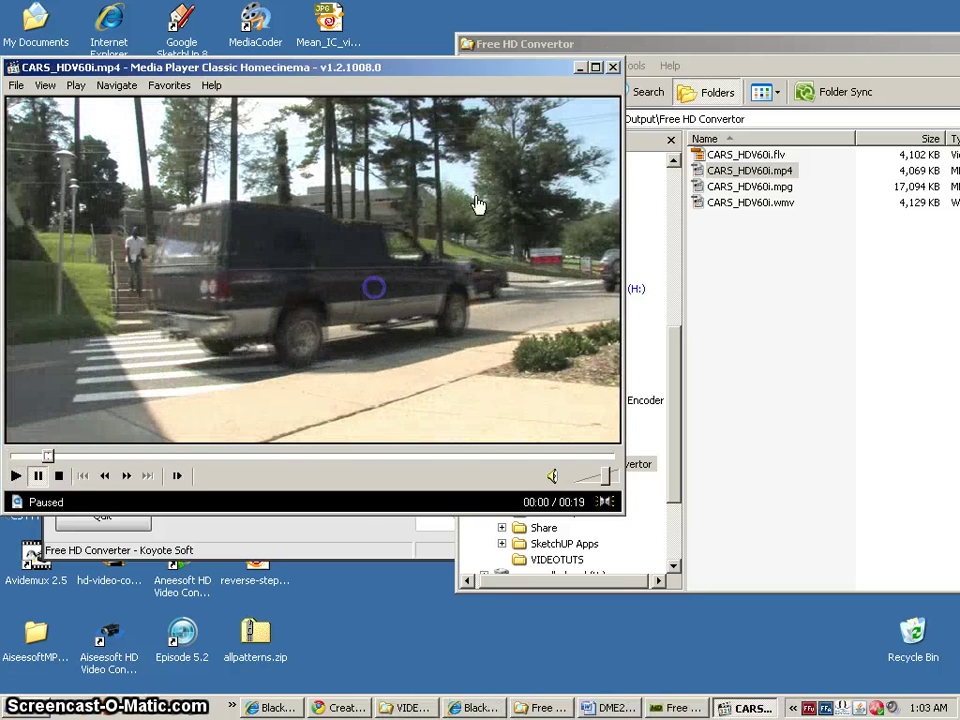
click(613, 68)
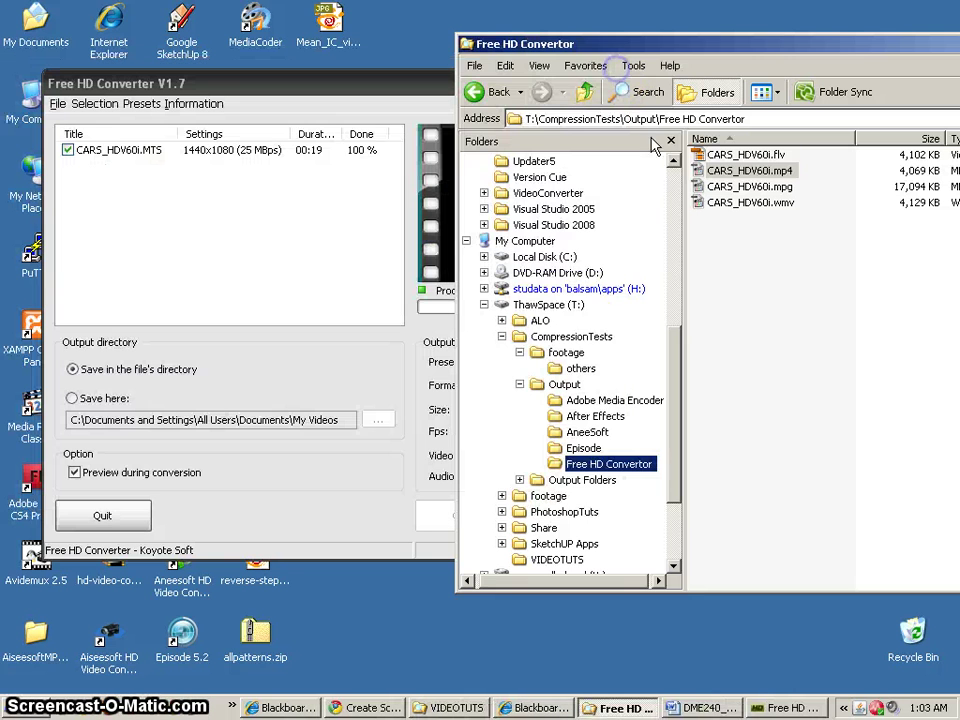
Step: Switch back to Free HD Converter and display its list of available conversion presets
click(390, 300)
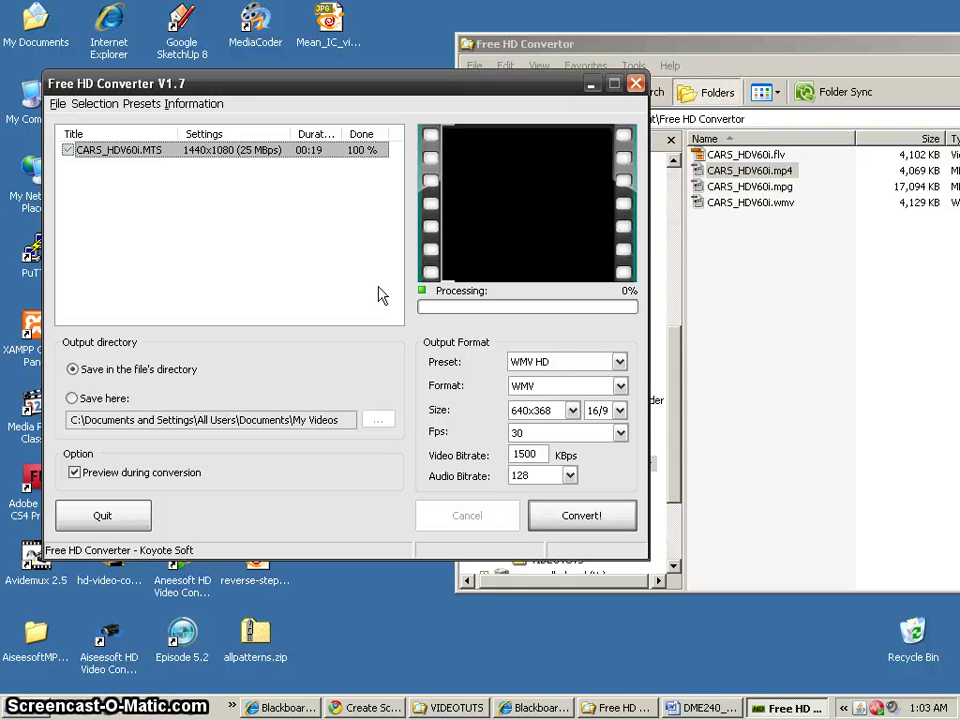
key(alt+p)
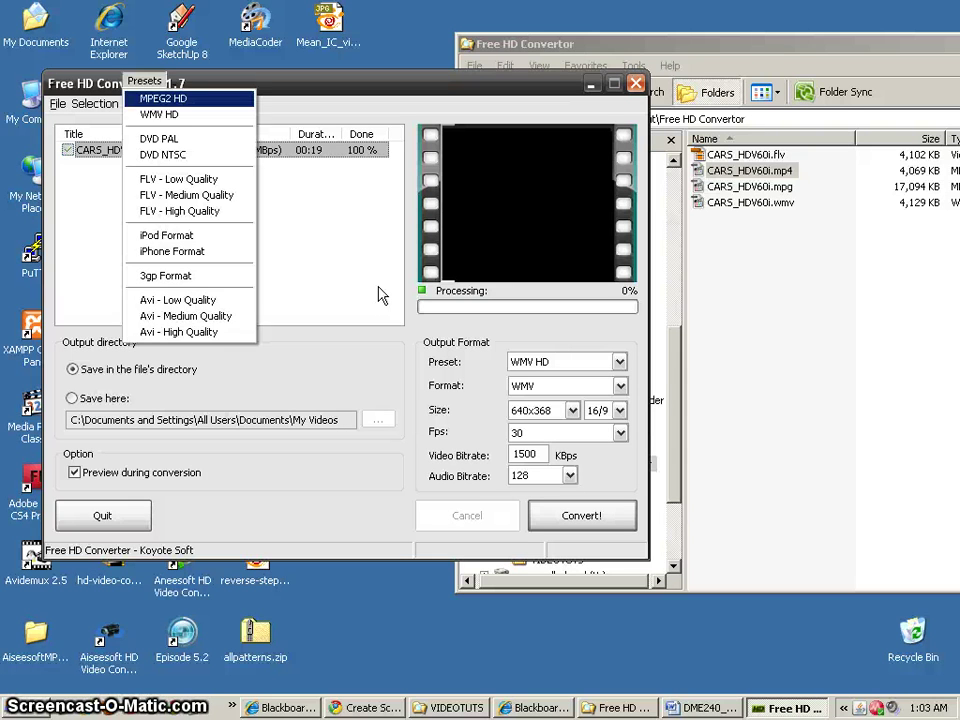